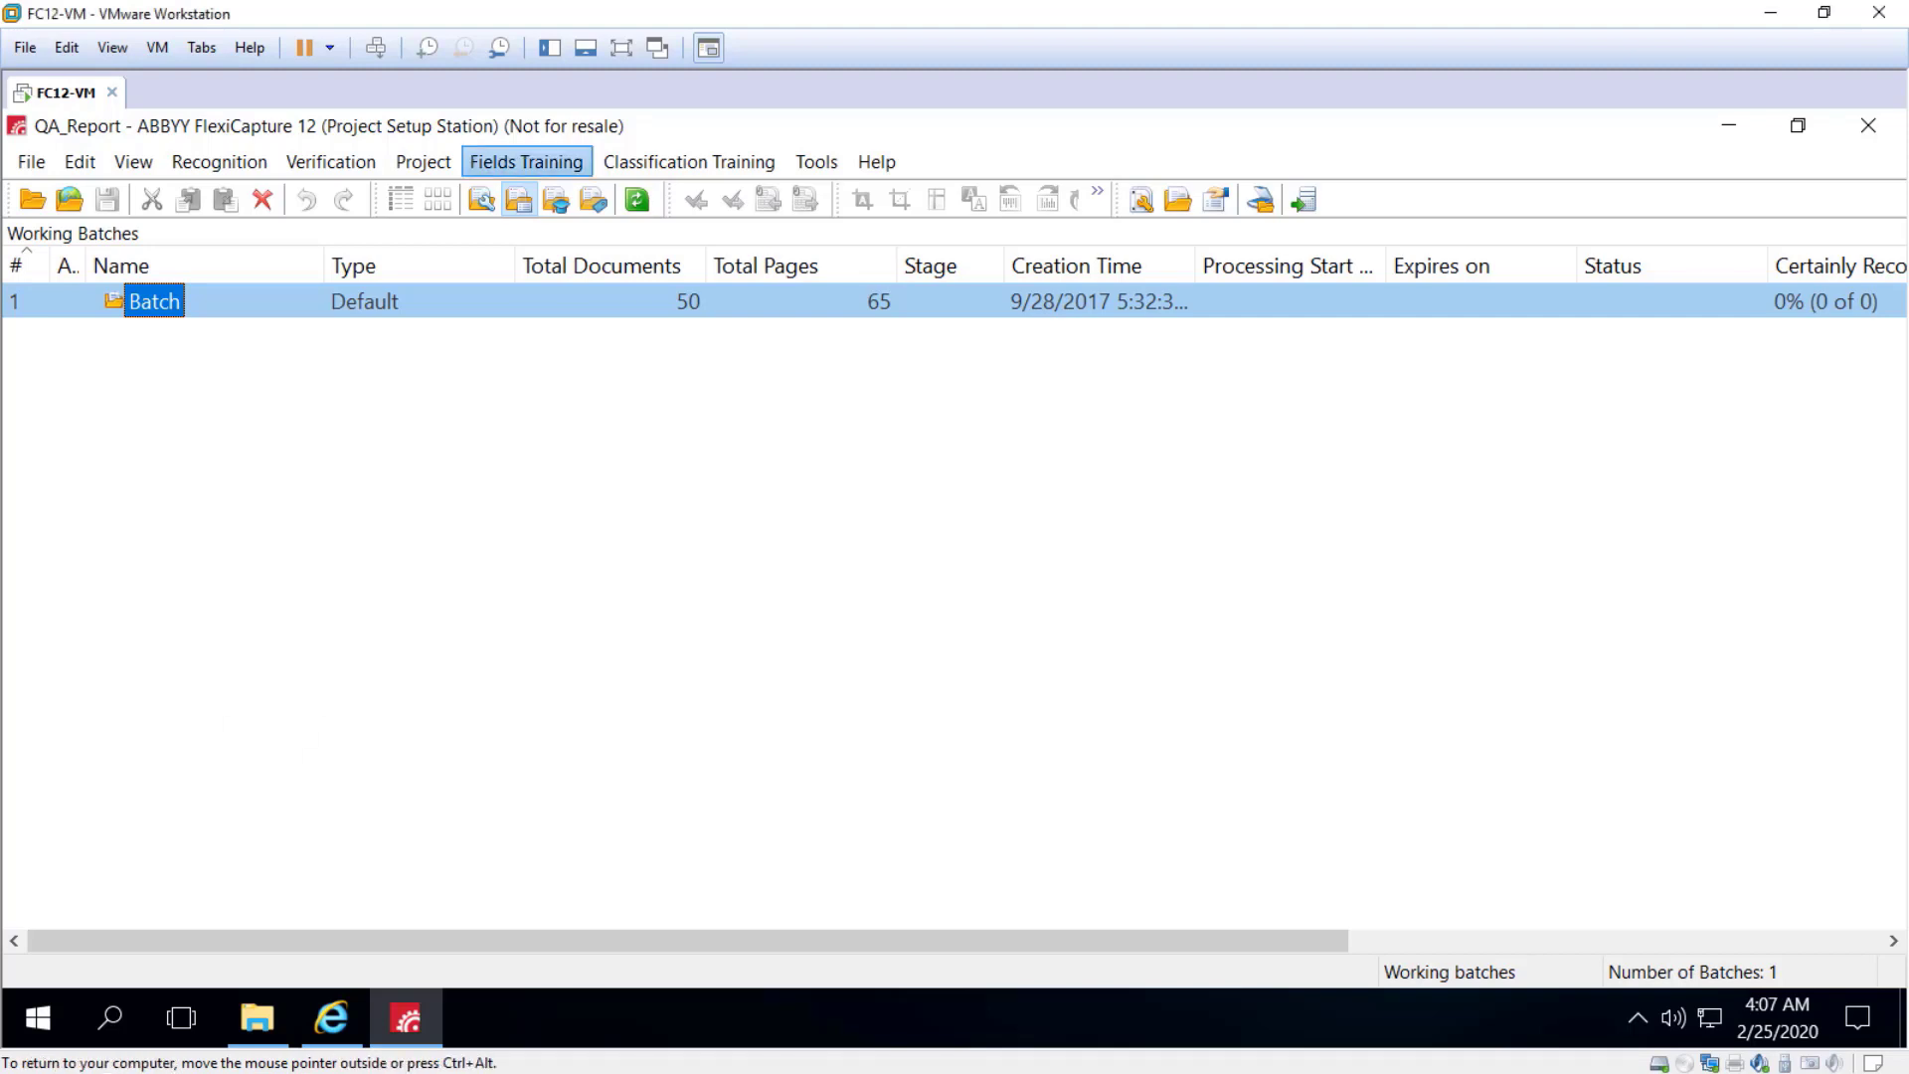
- Open the QA_Report Document Definition for editing and bring up its export settings
click(423, 161)
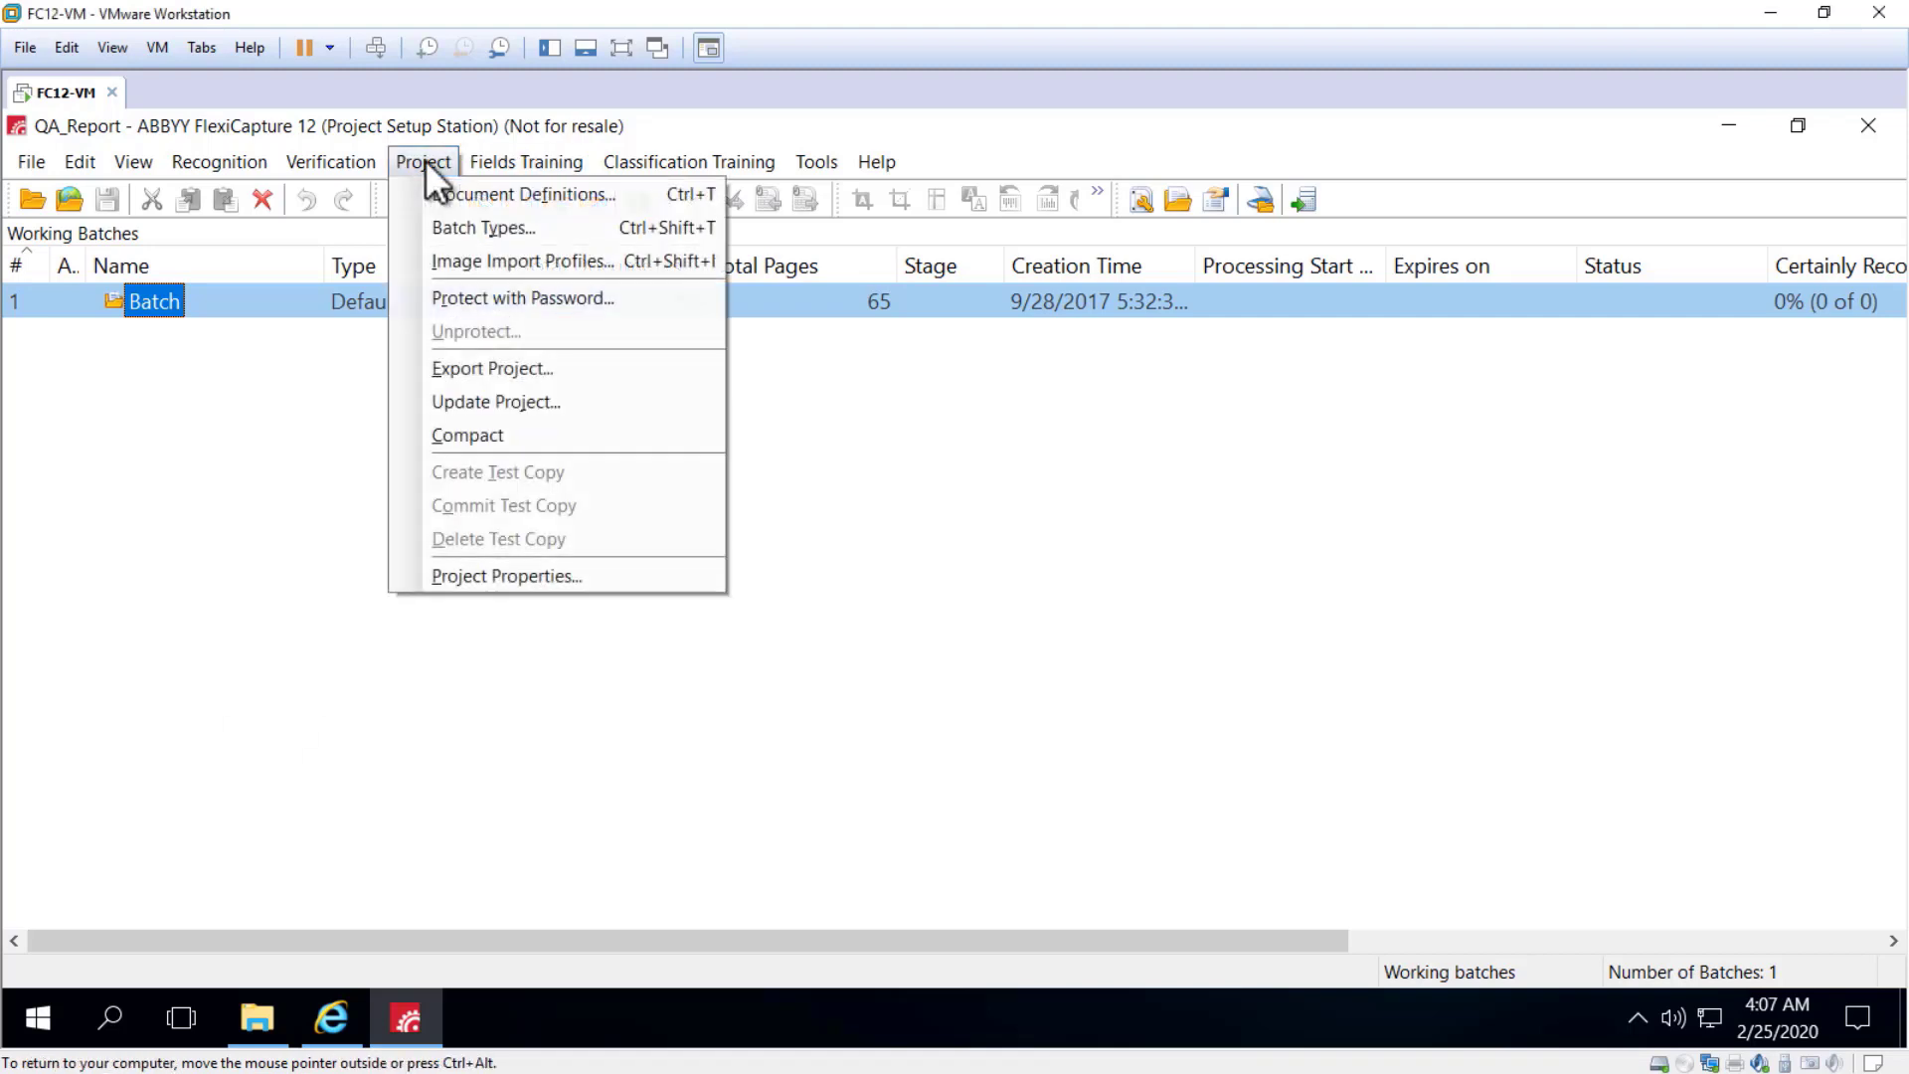
click(468, 195)
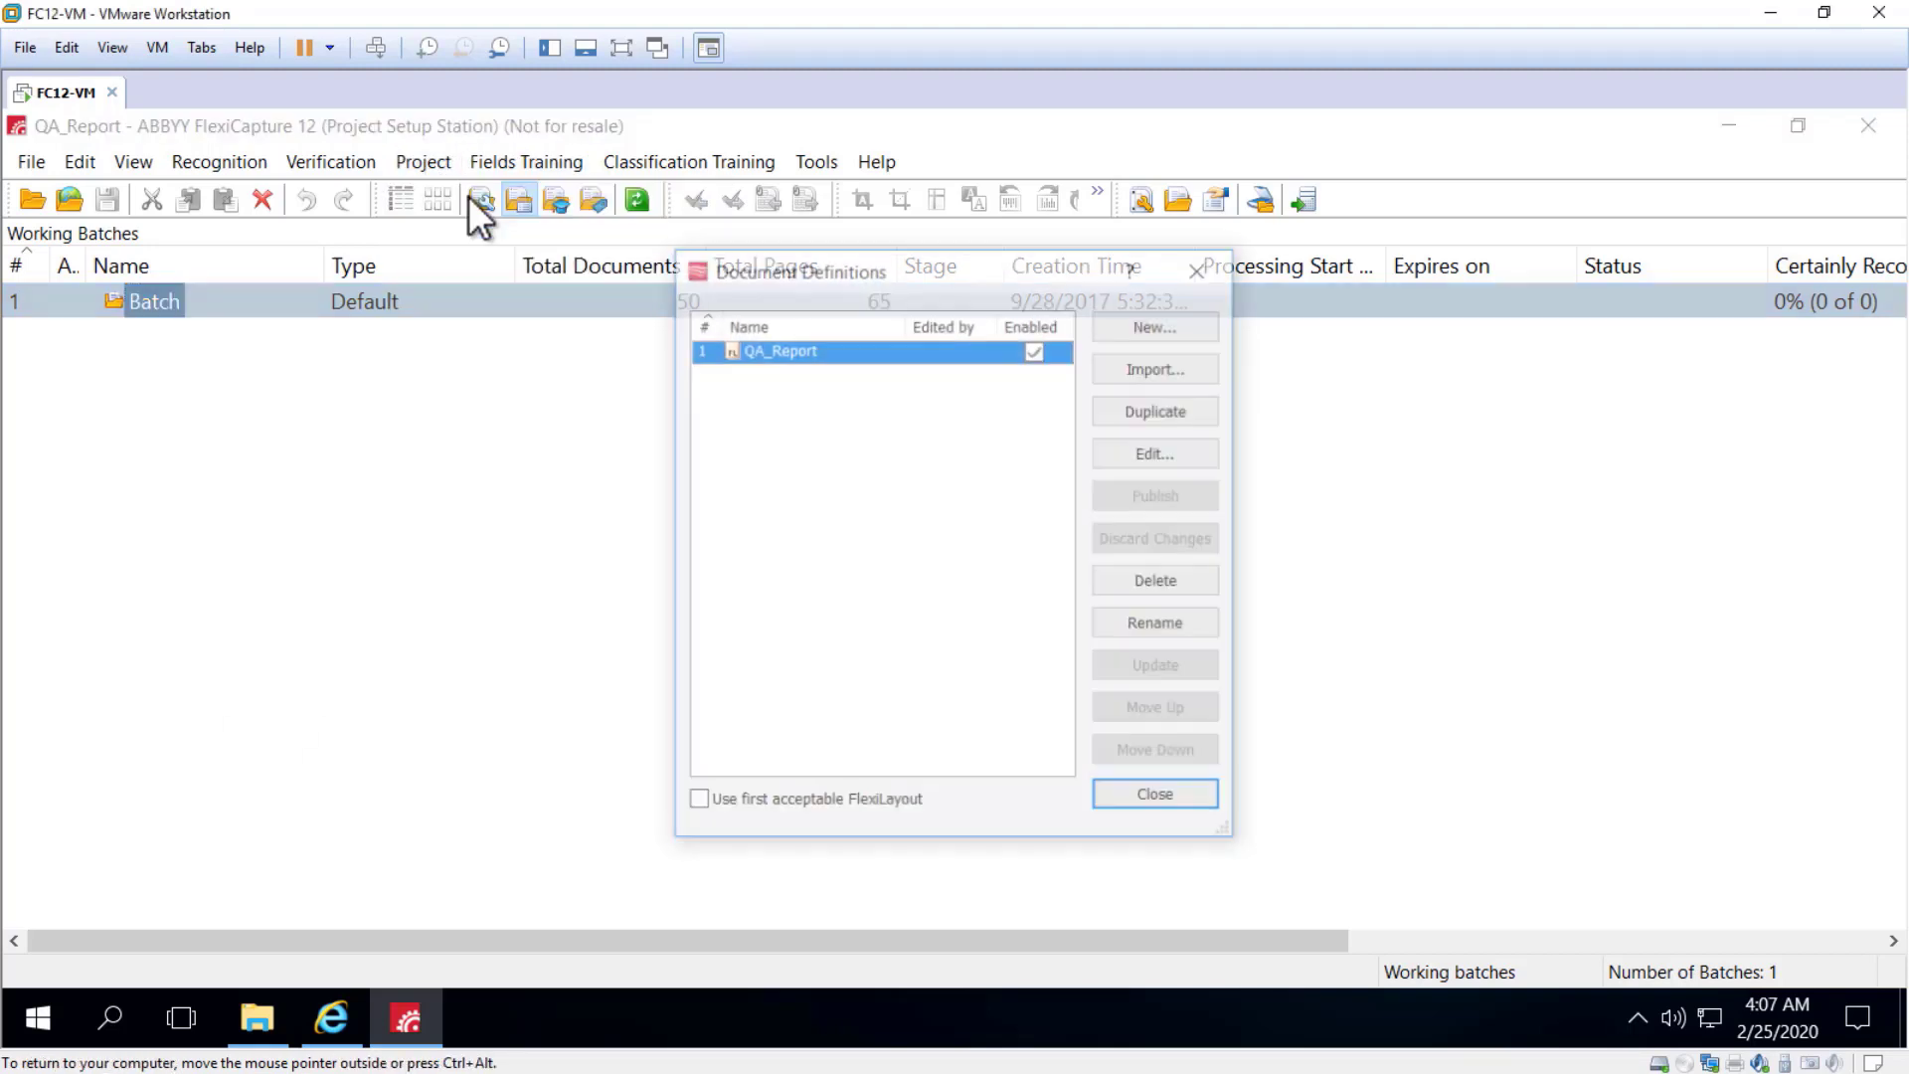
click(1139, 453)
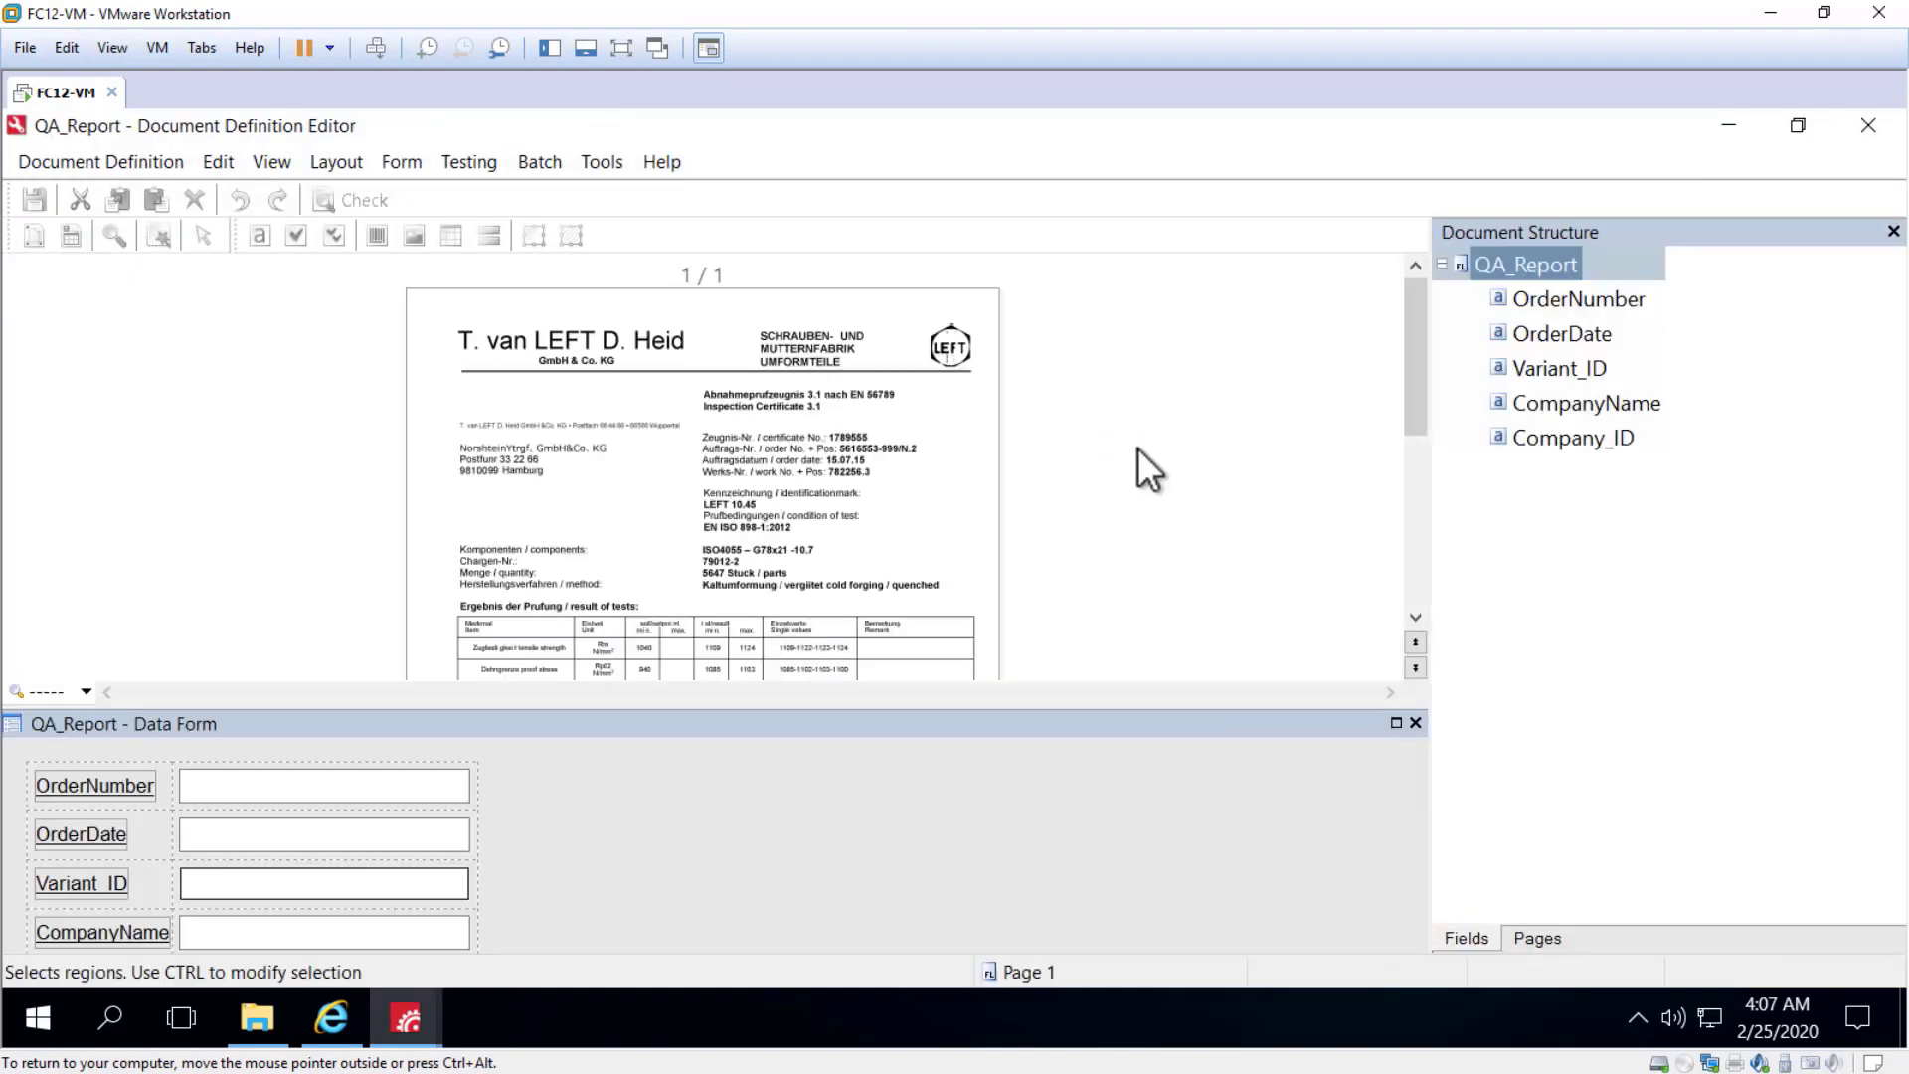
click(119, 161)
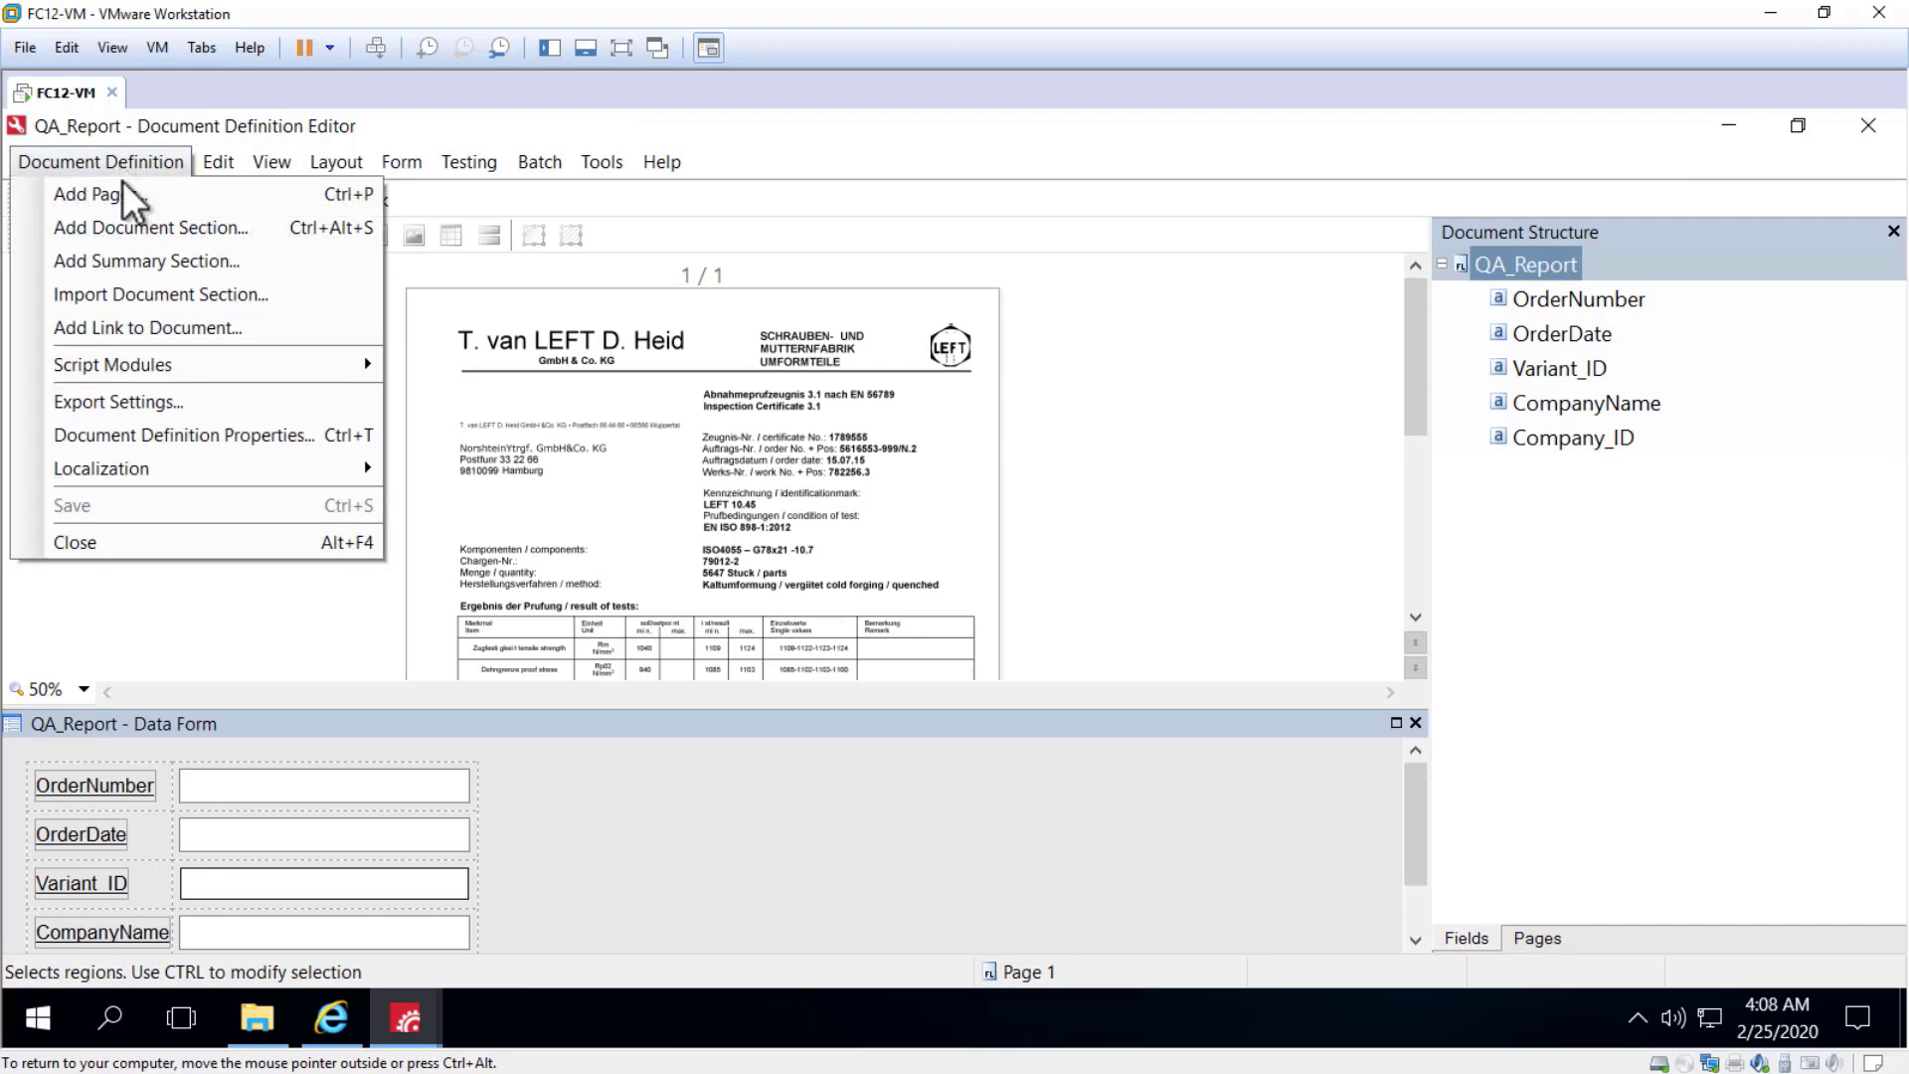
click(159, 399)
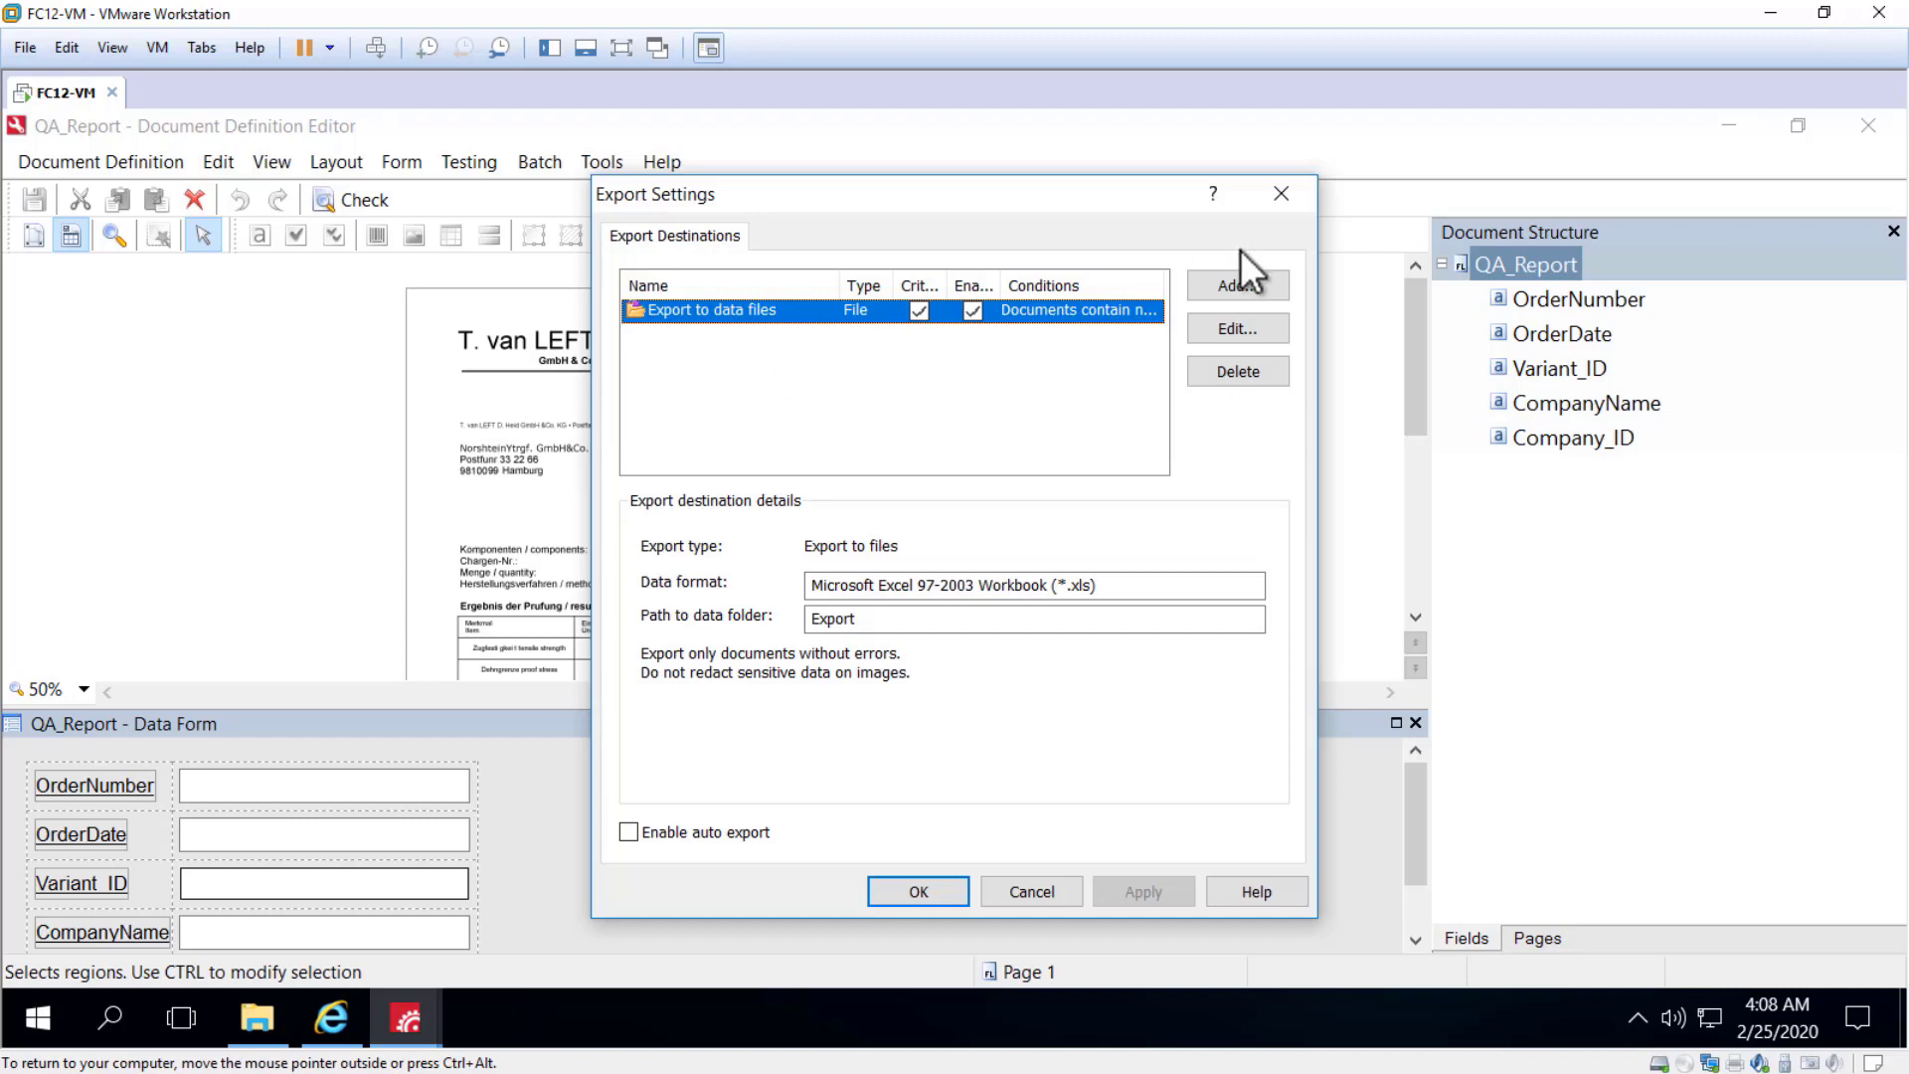
- Start a new export destination and review the available types, keeping Export to data files
click(1227, 282)
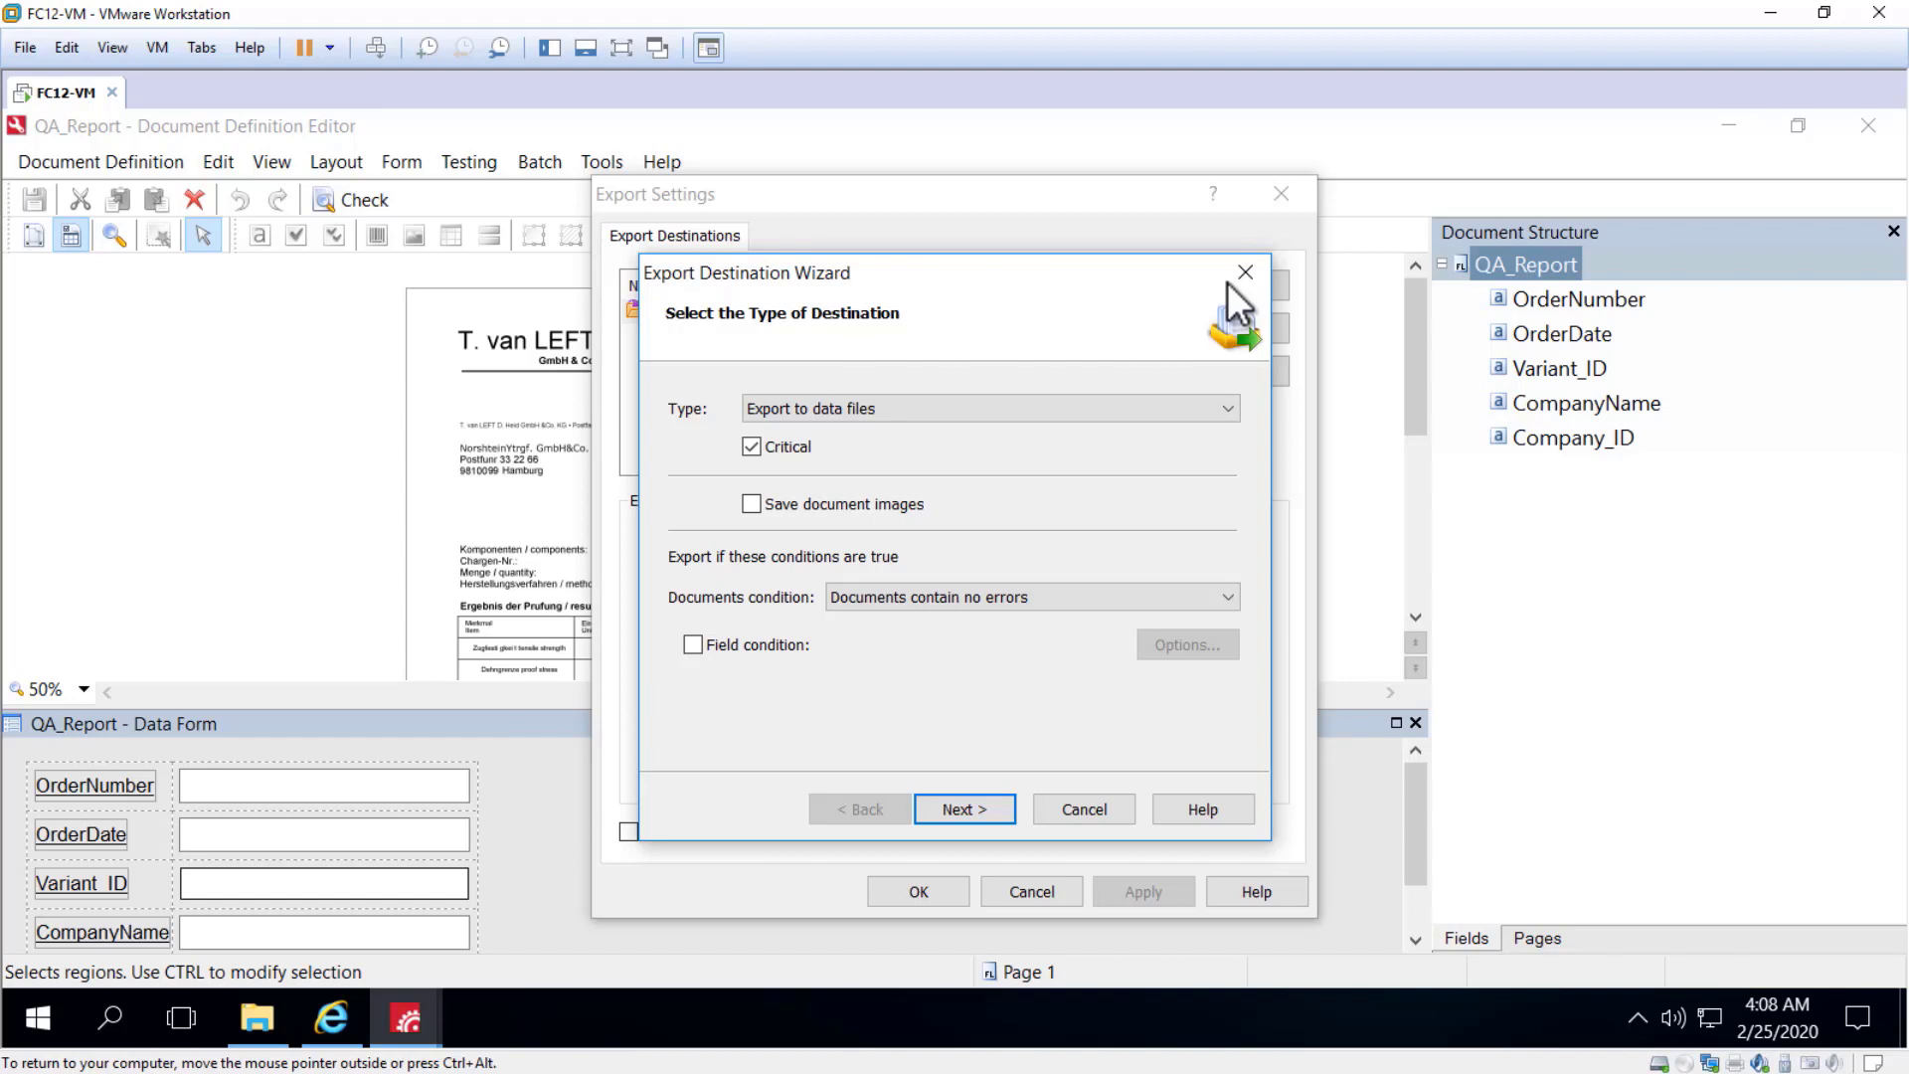
click(1229, 407)
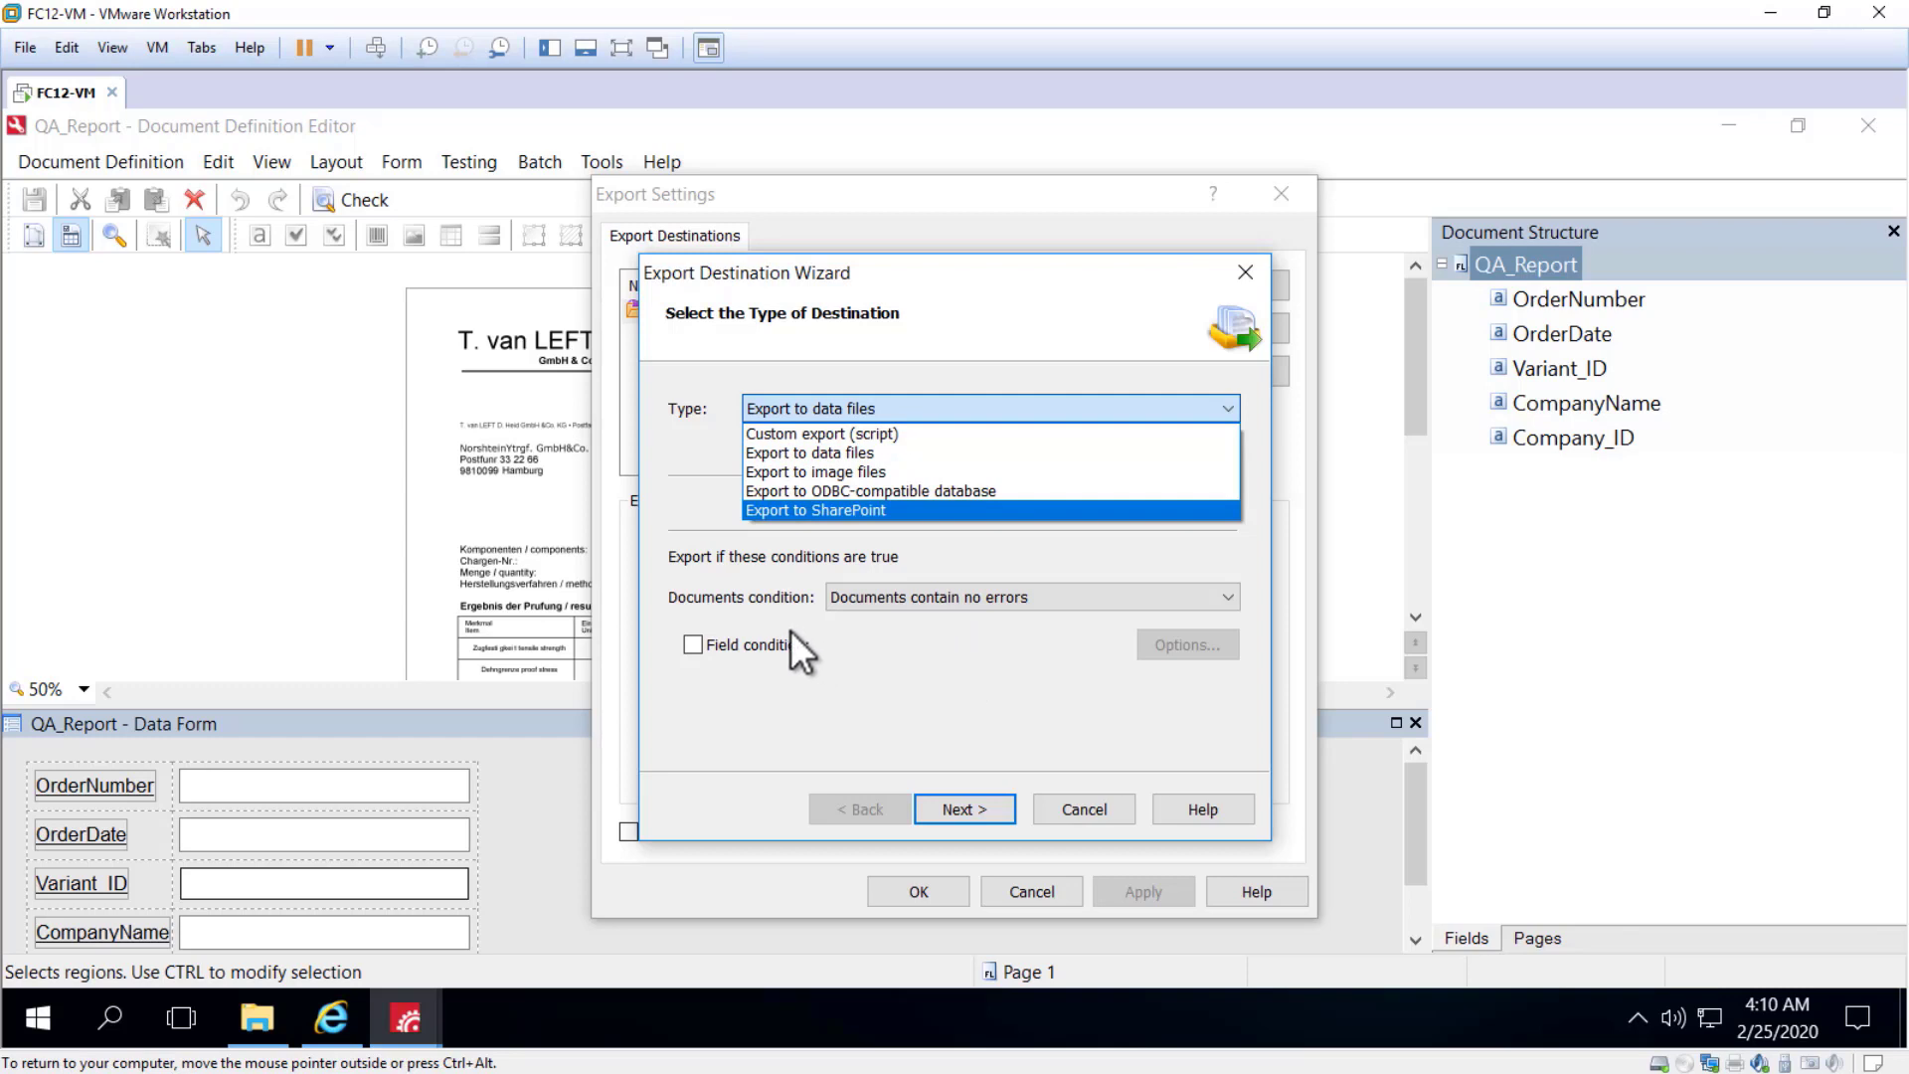
click(1056, 593)
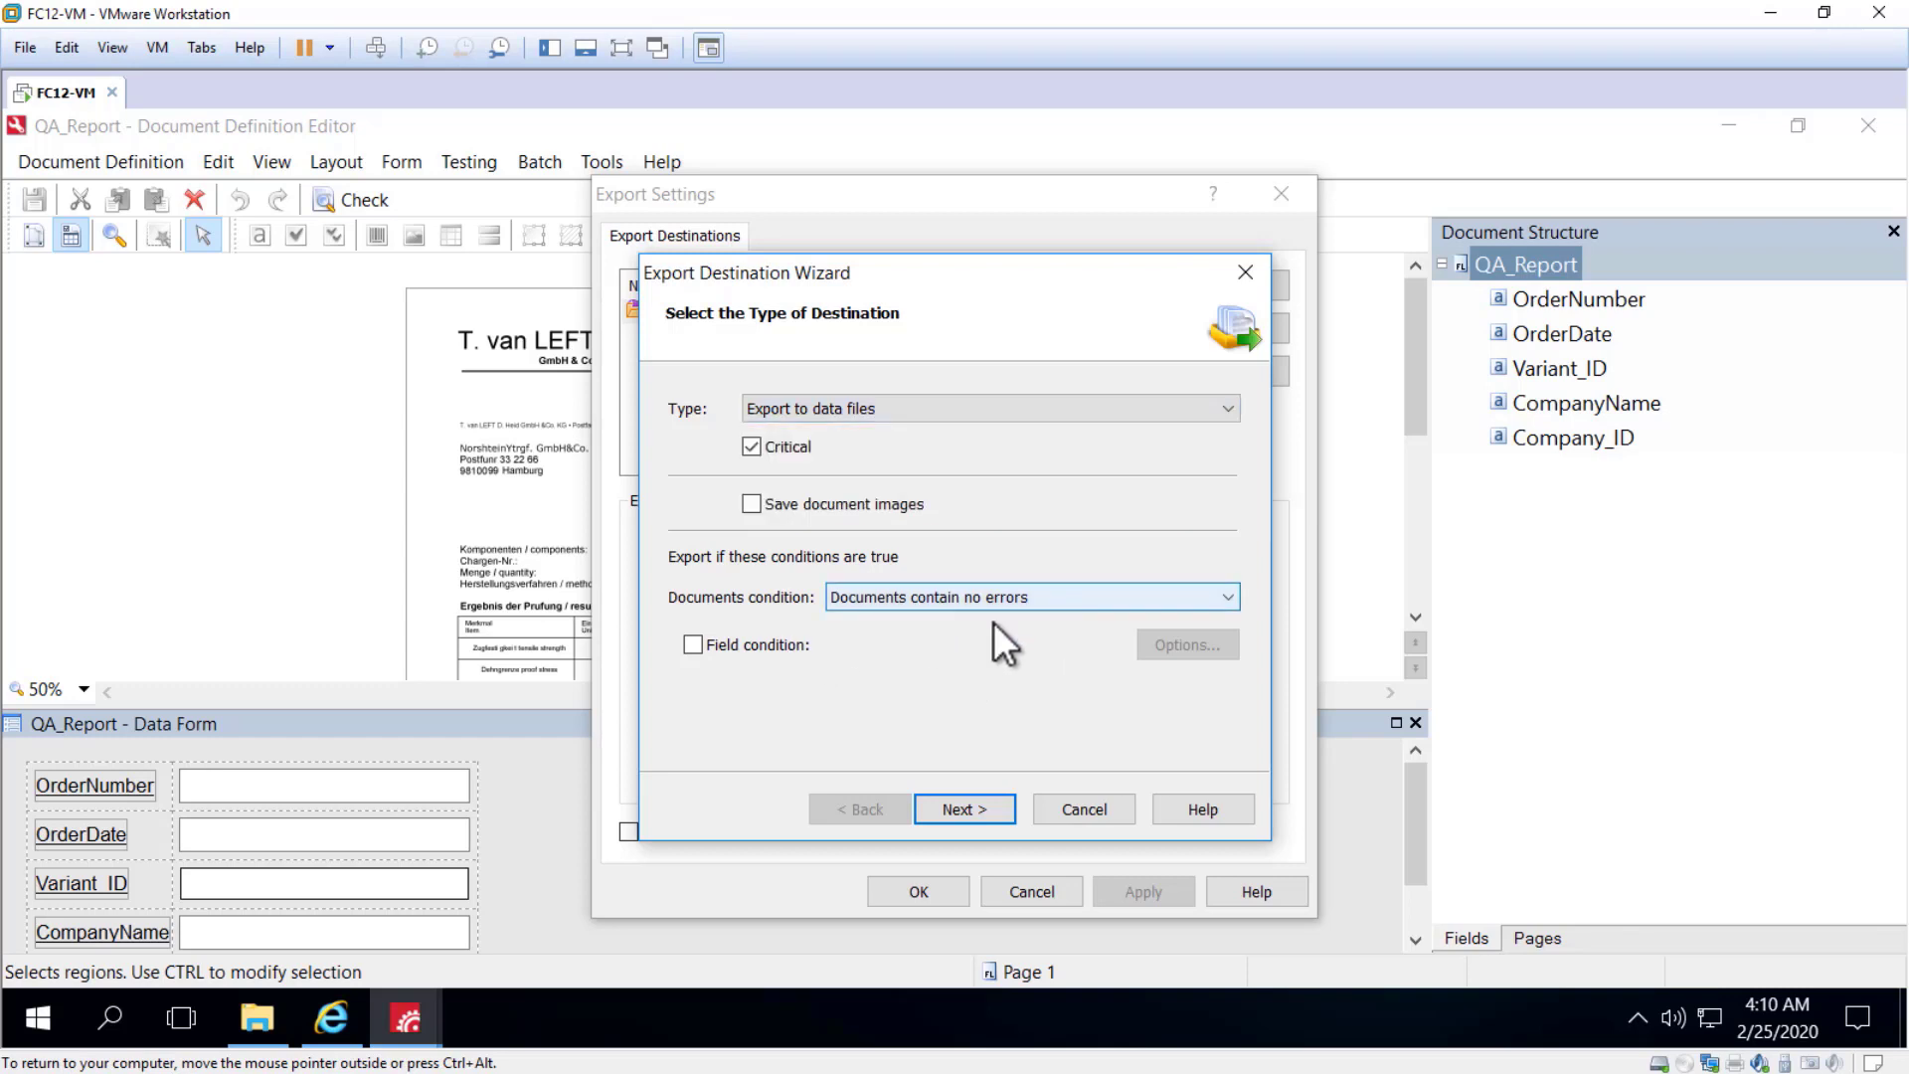
- Try a field condition on the CompanyName field, review its condition options and cancel it
click(693, 645)
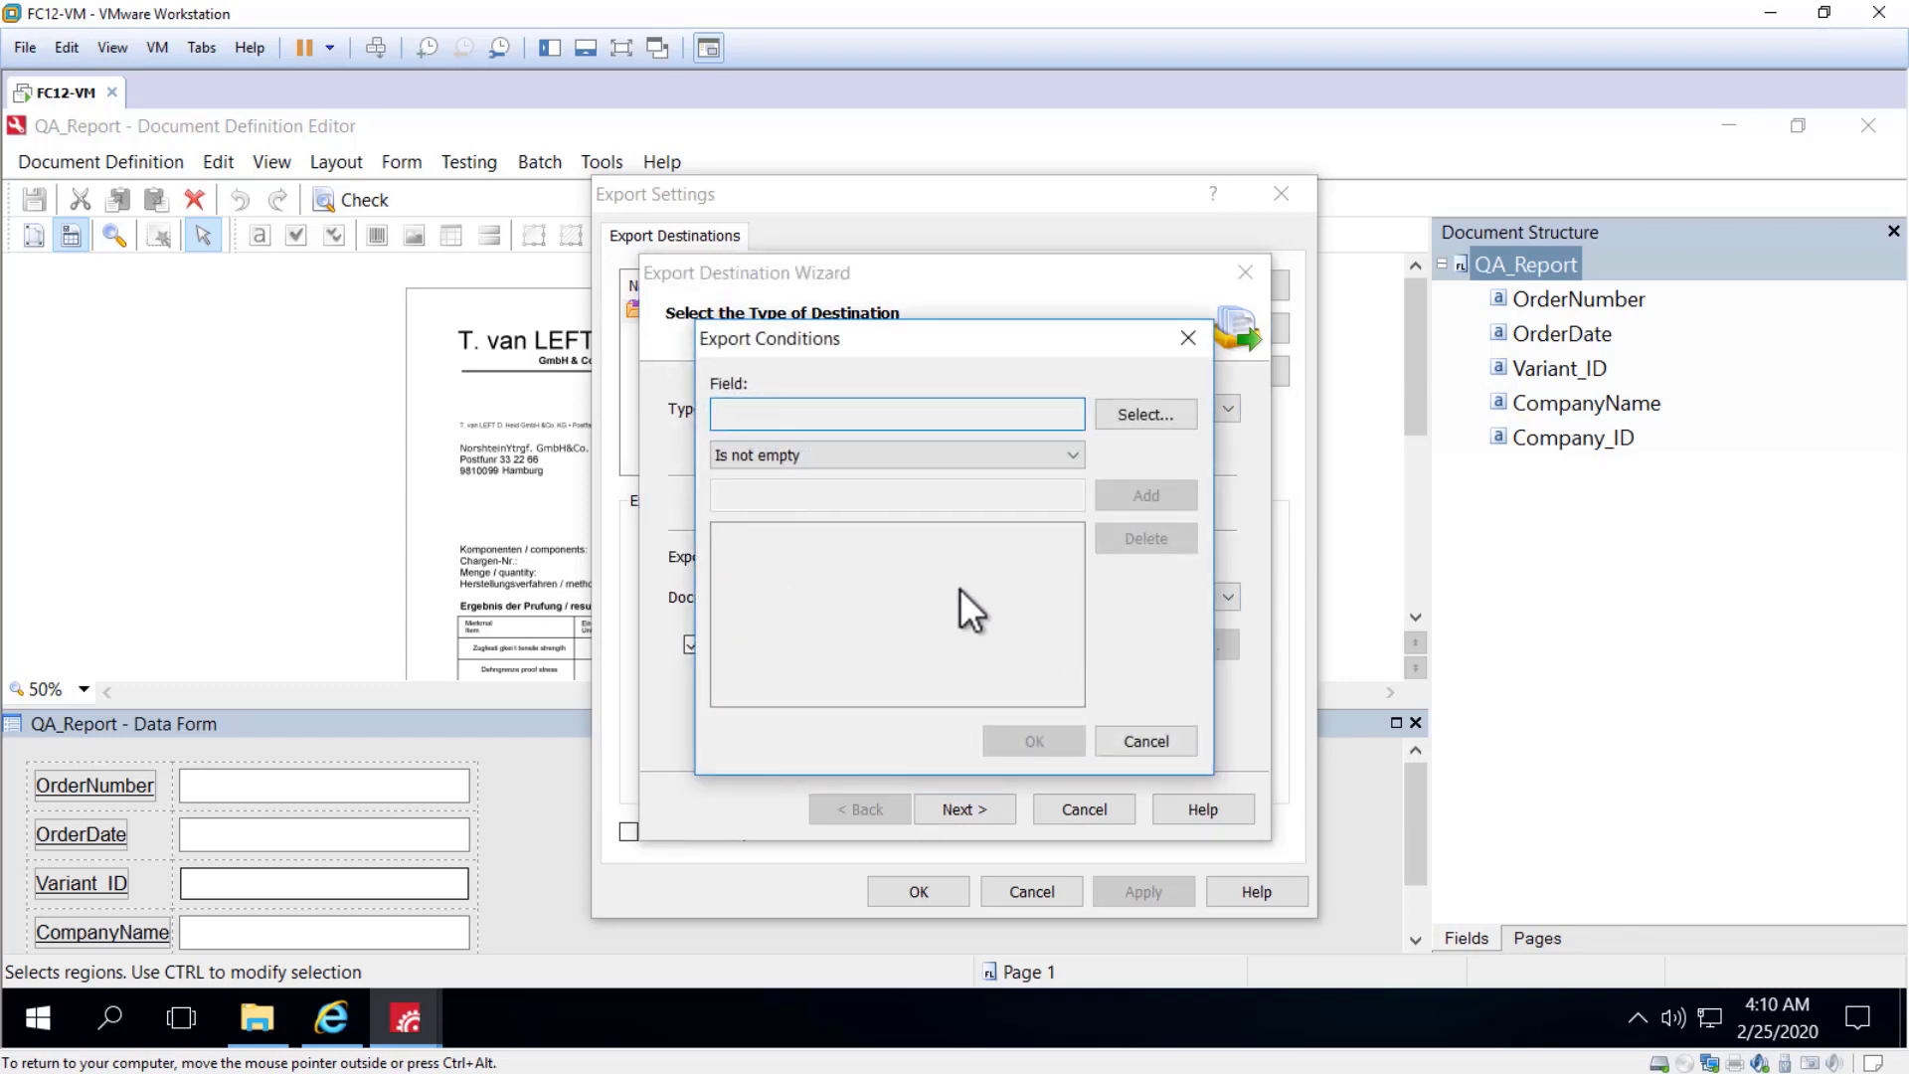
click(1144, 414)
click(709, 367)
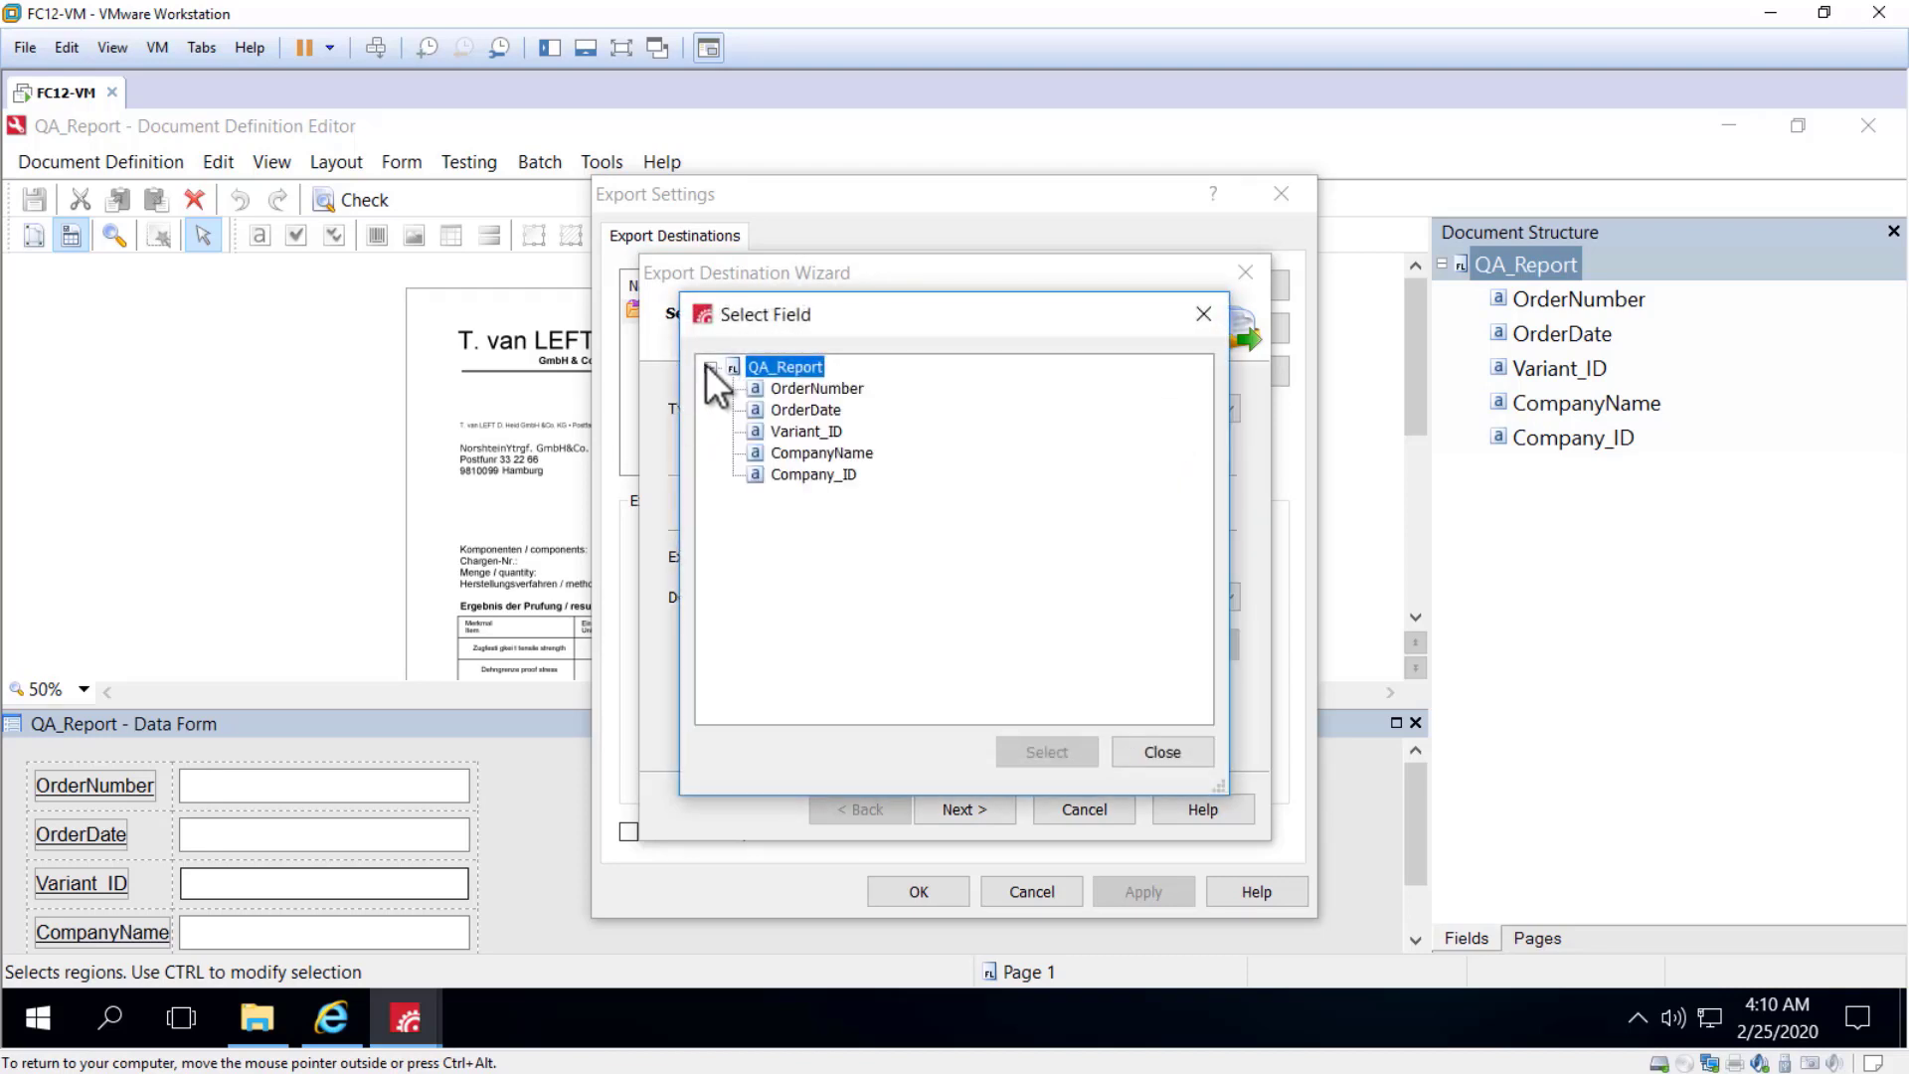
click(799, 435)
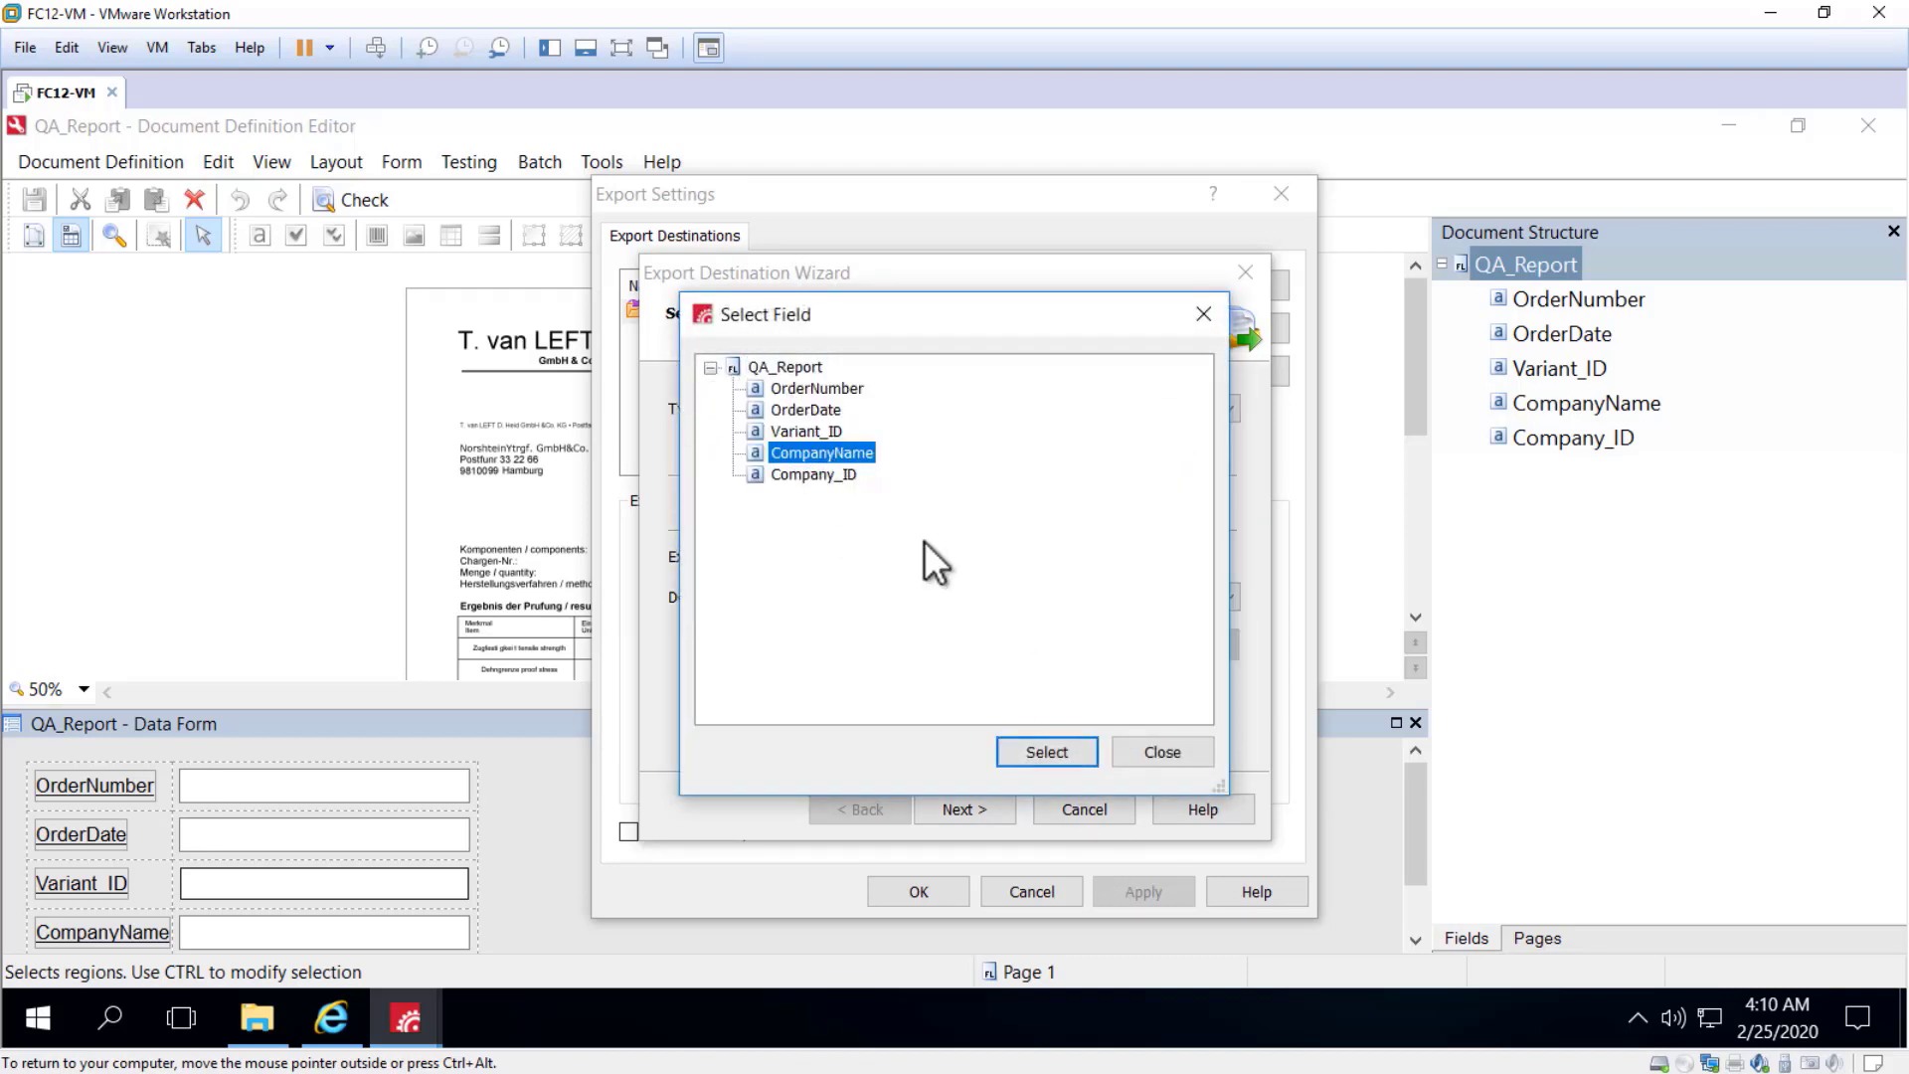
click(1034, 758)
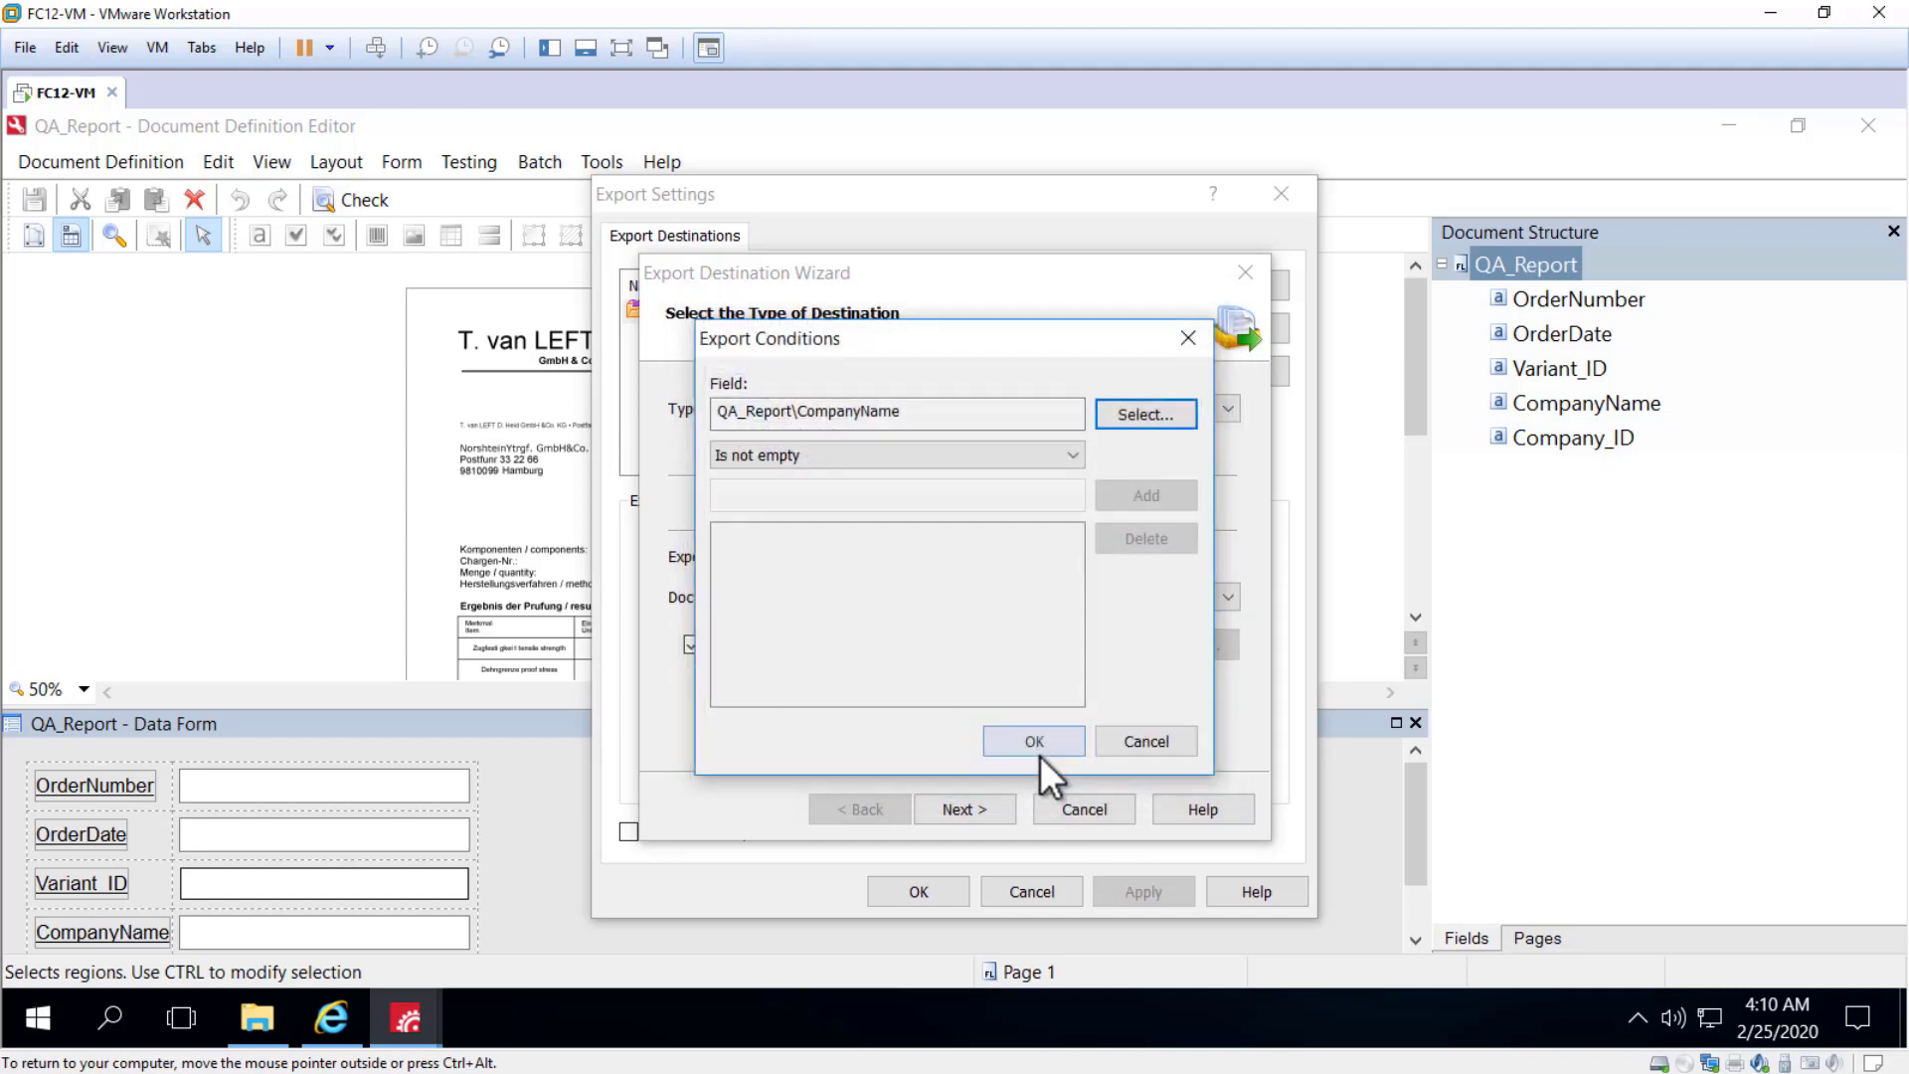
click(946, 451)
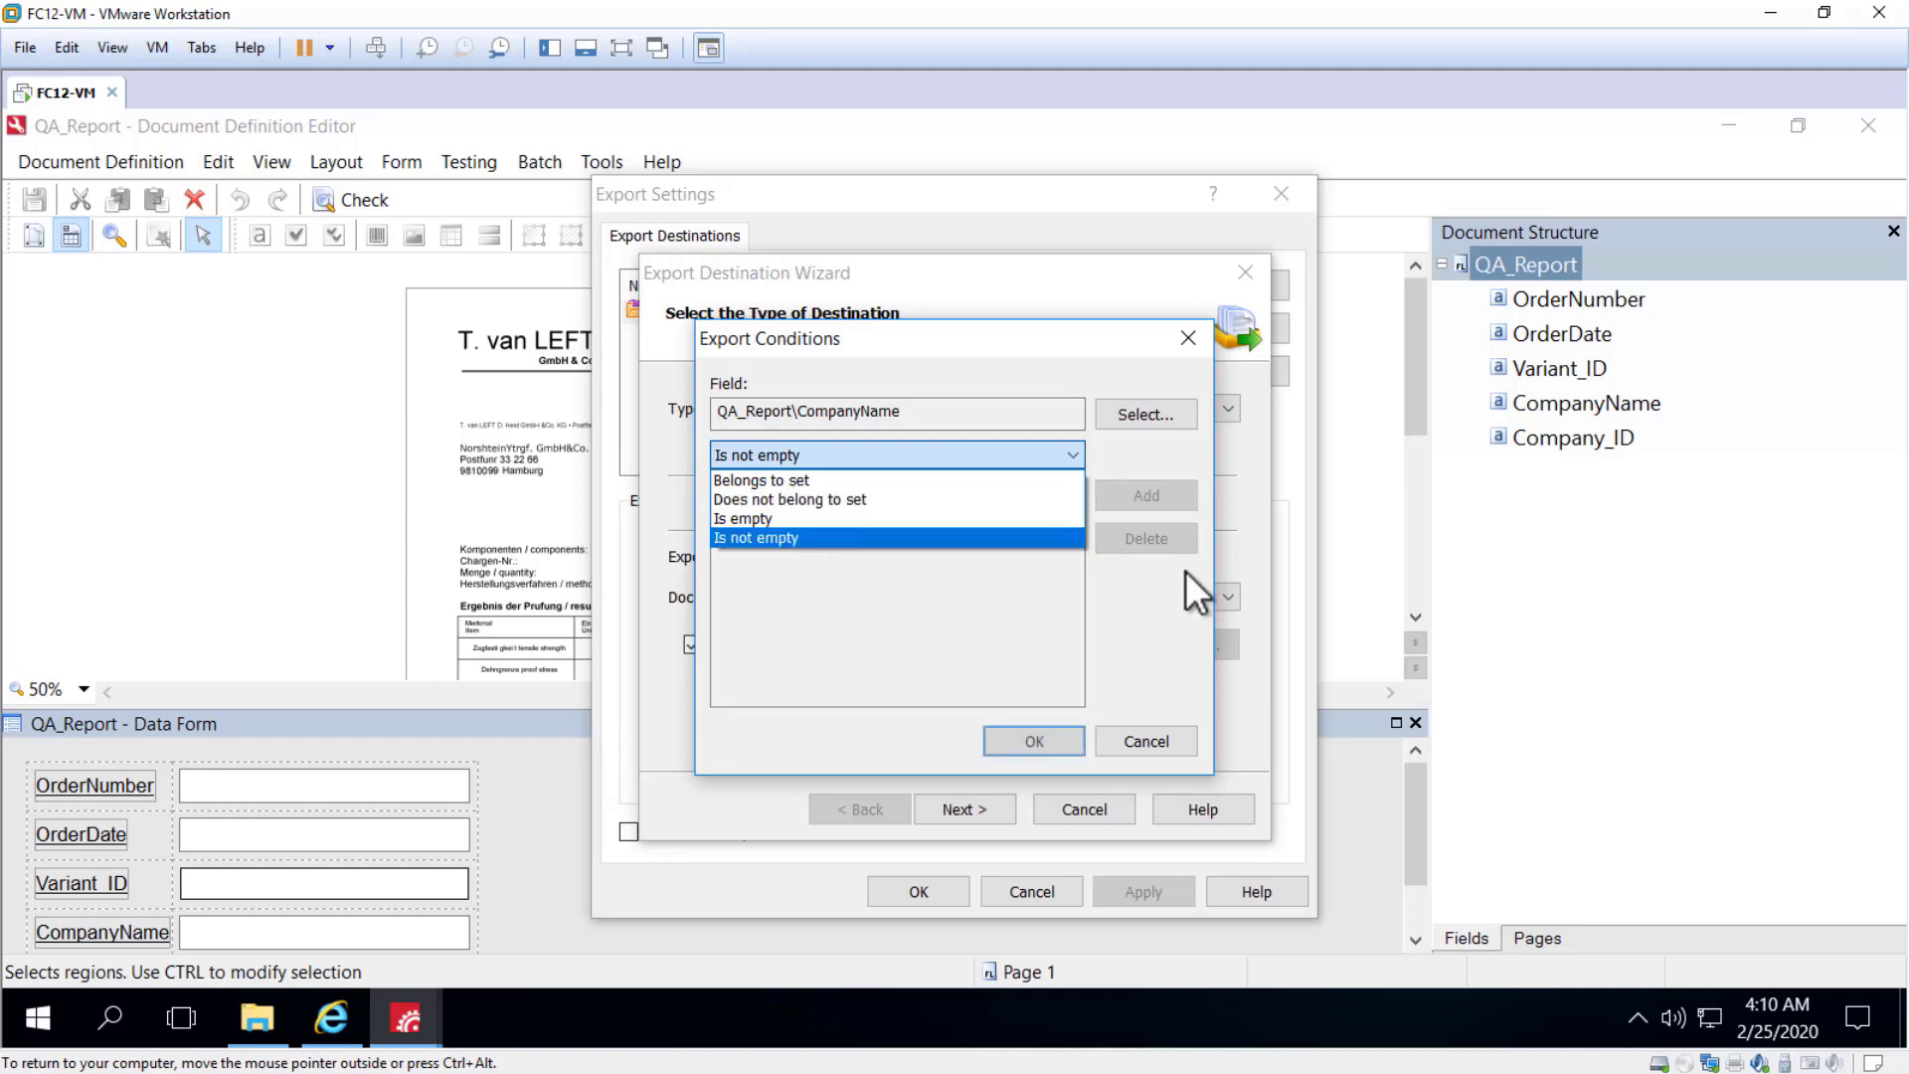
click(1149, 737)
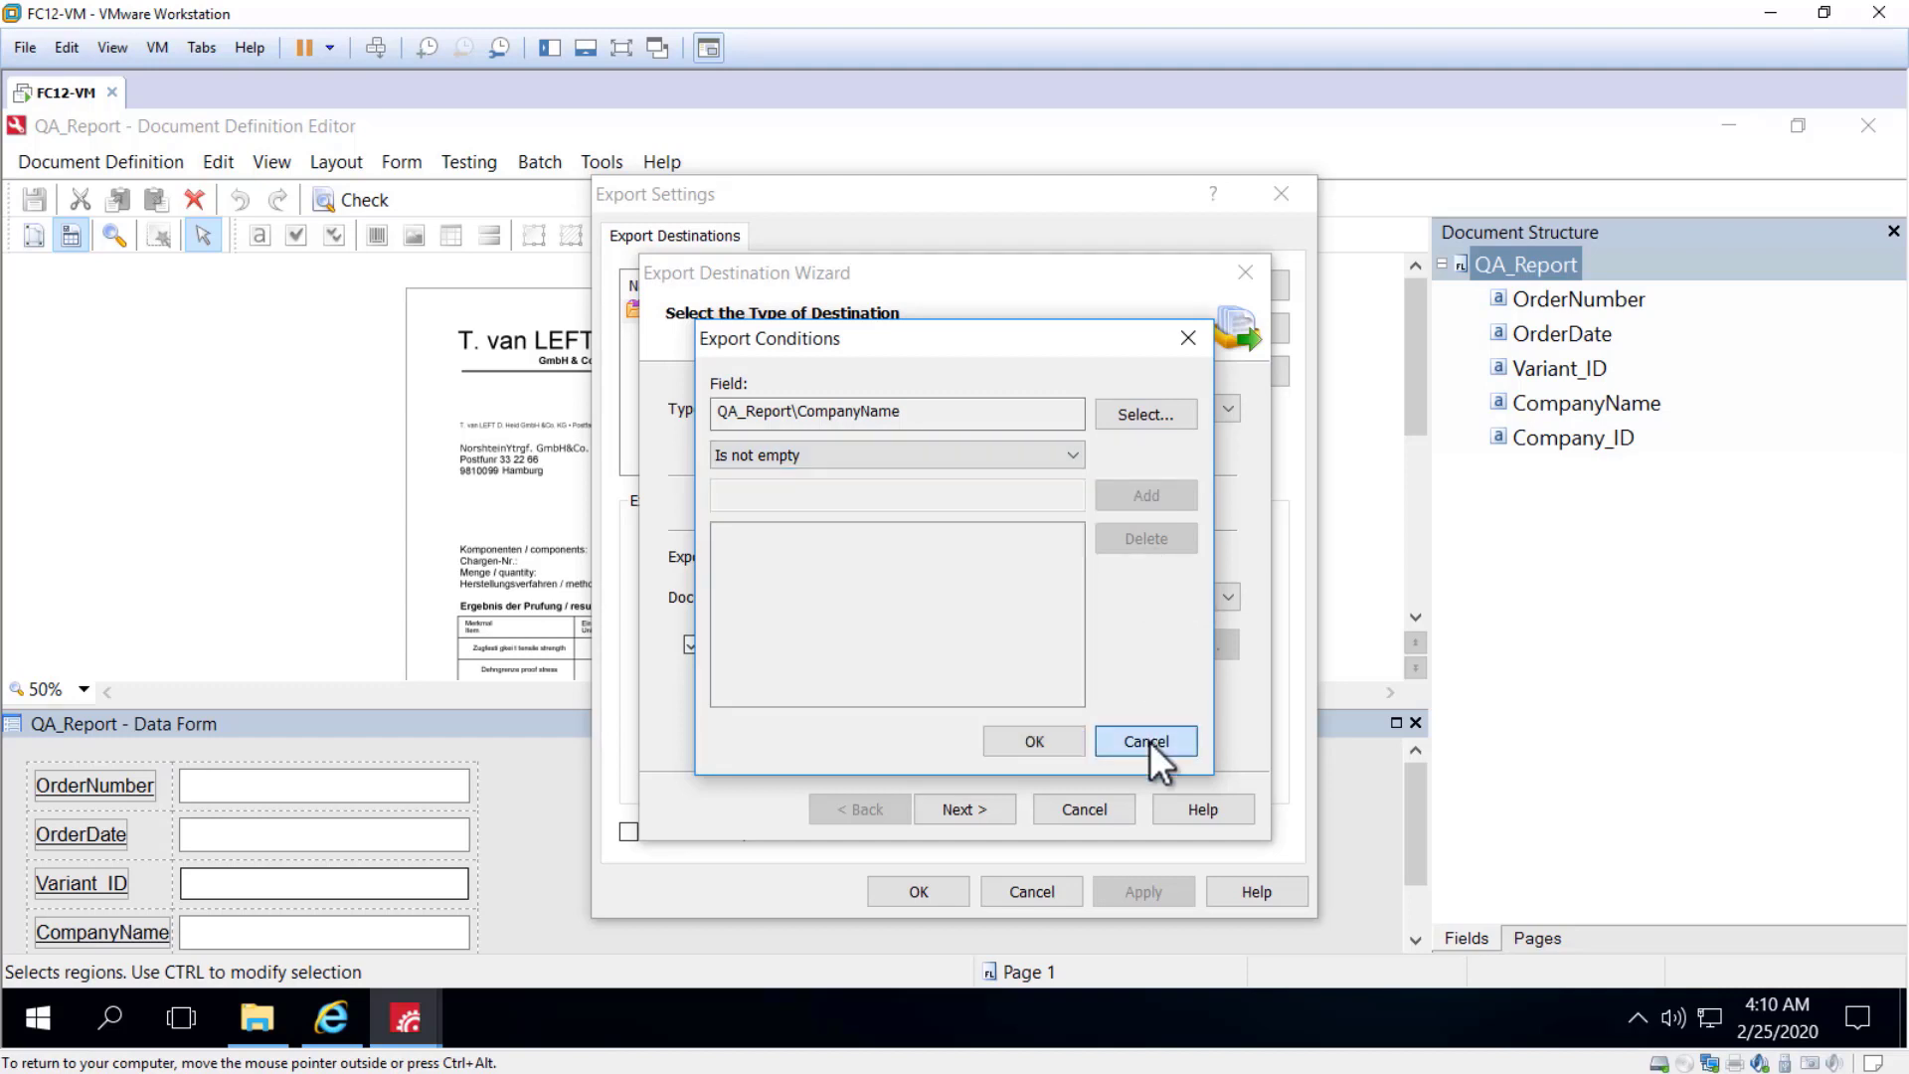
click(1149, 742)
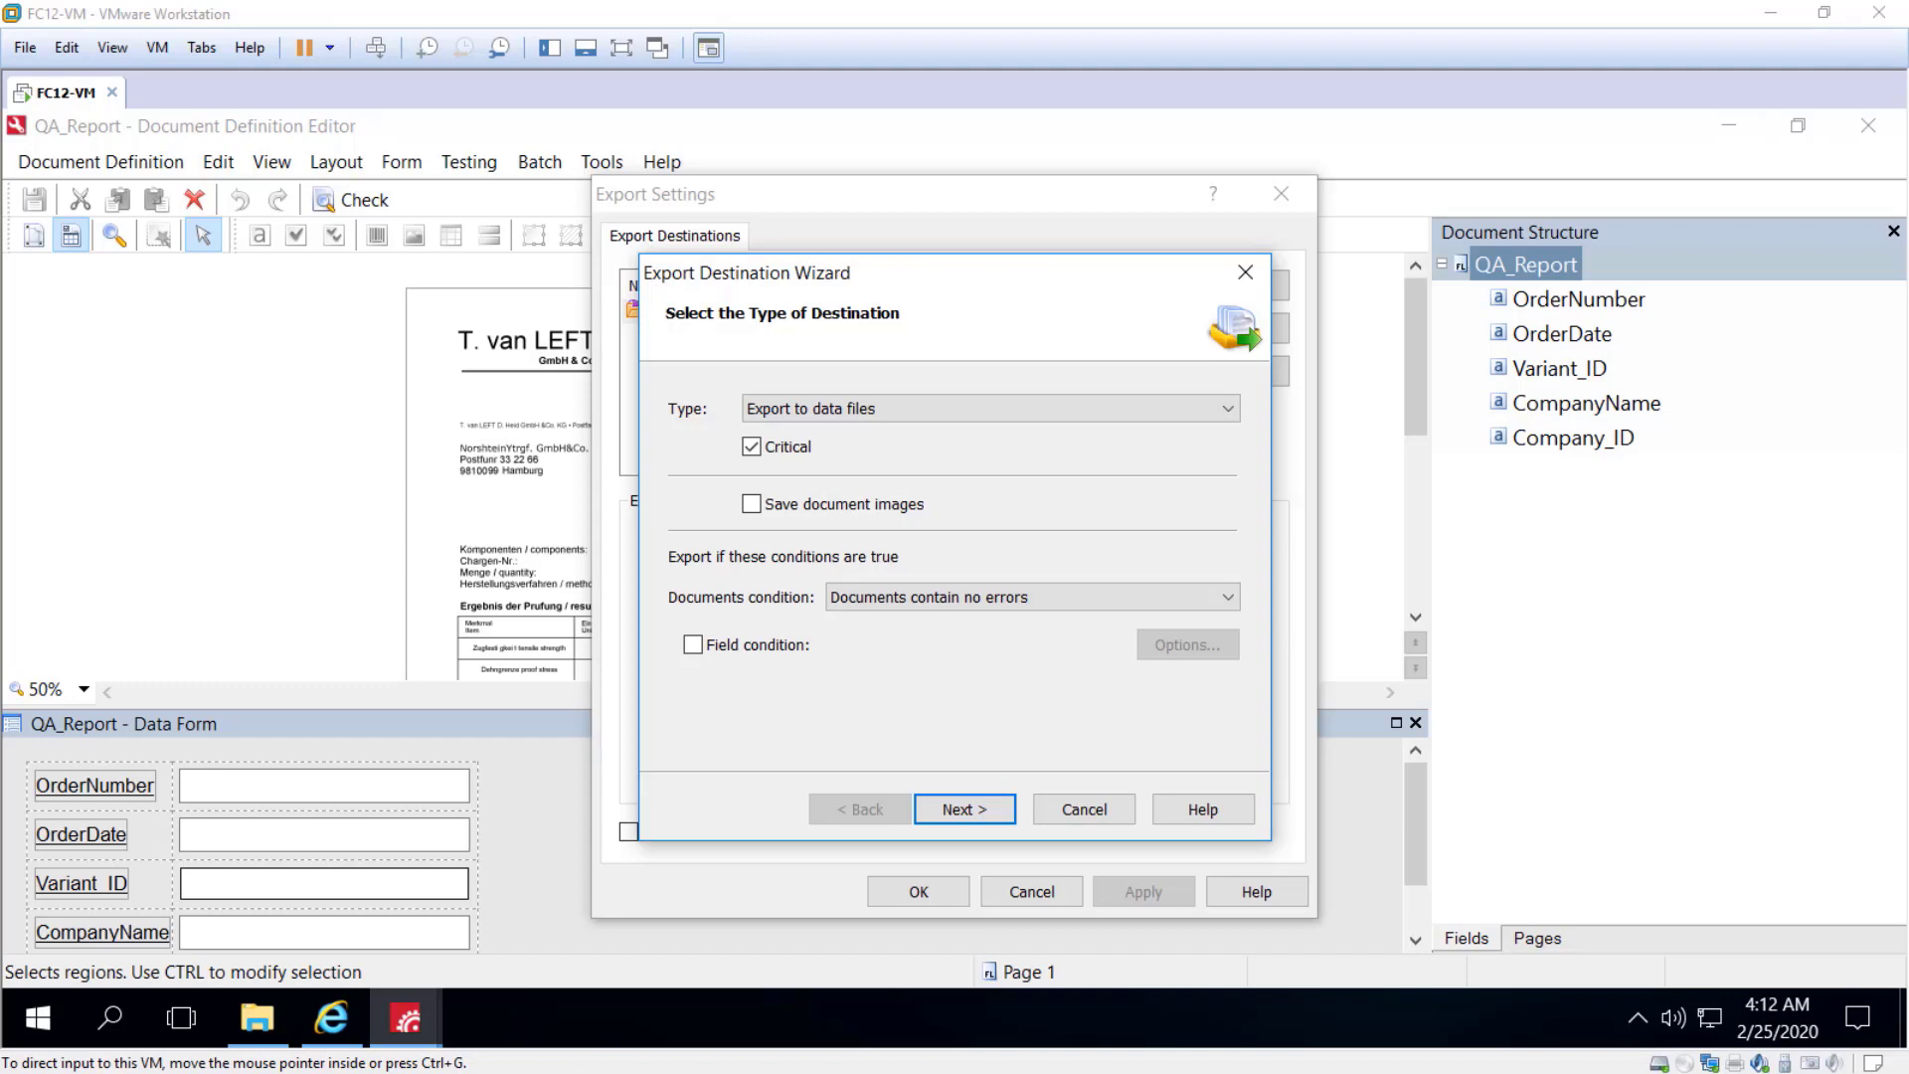
- Set the documents condition to Errors are irrelevant and continue to the file export settings
click(1066, 604)
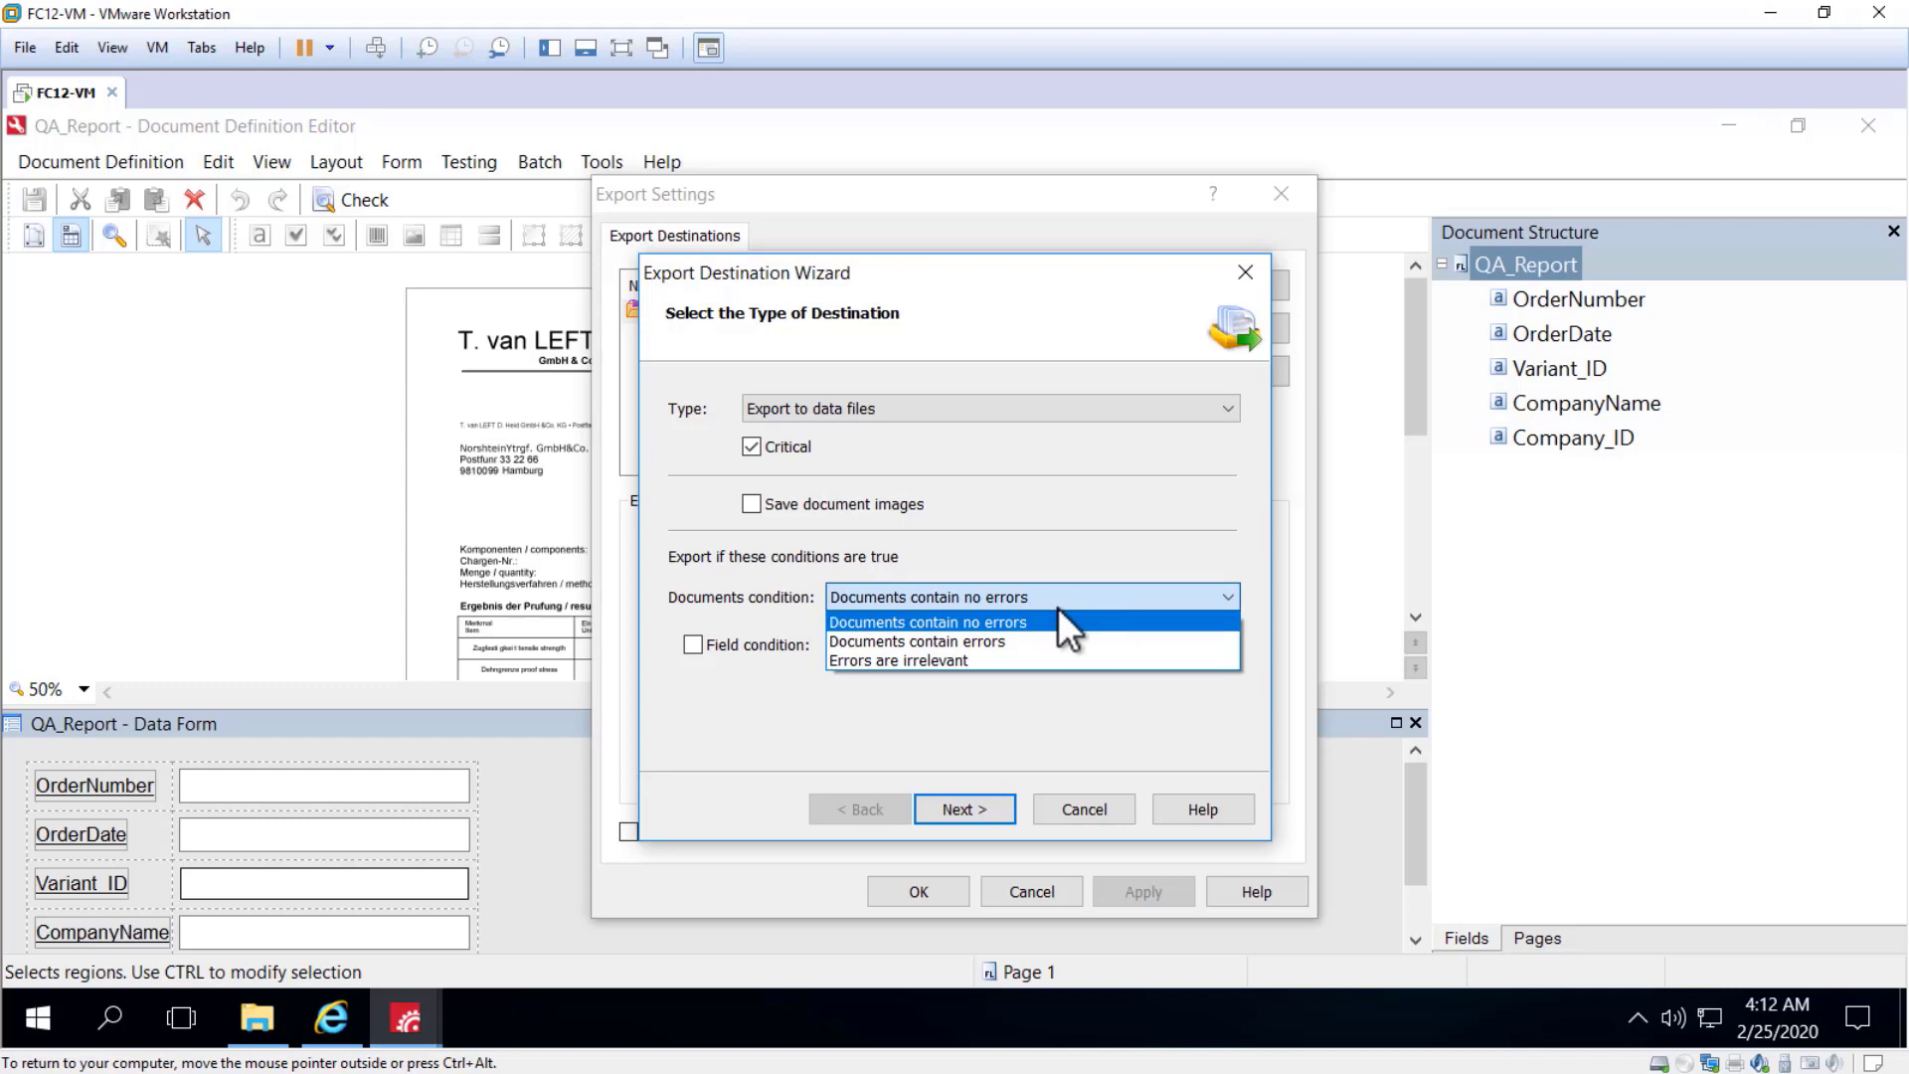
click(982, 636)
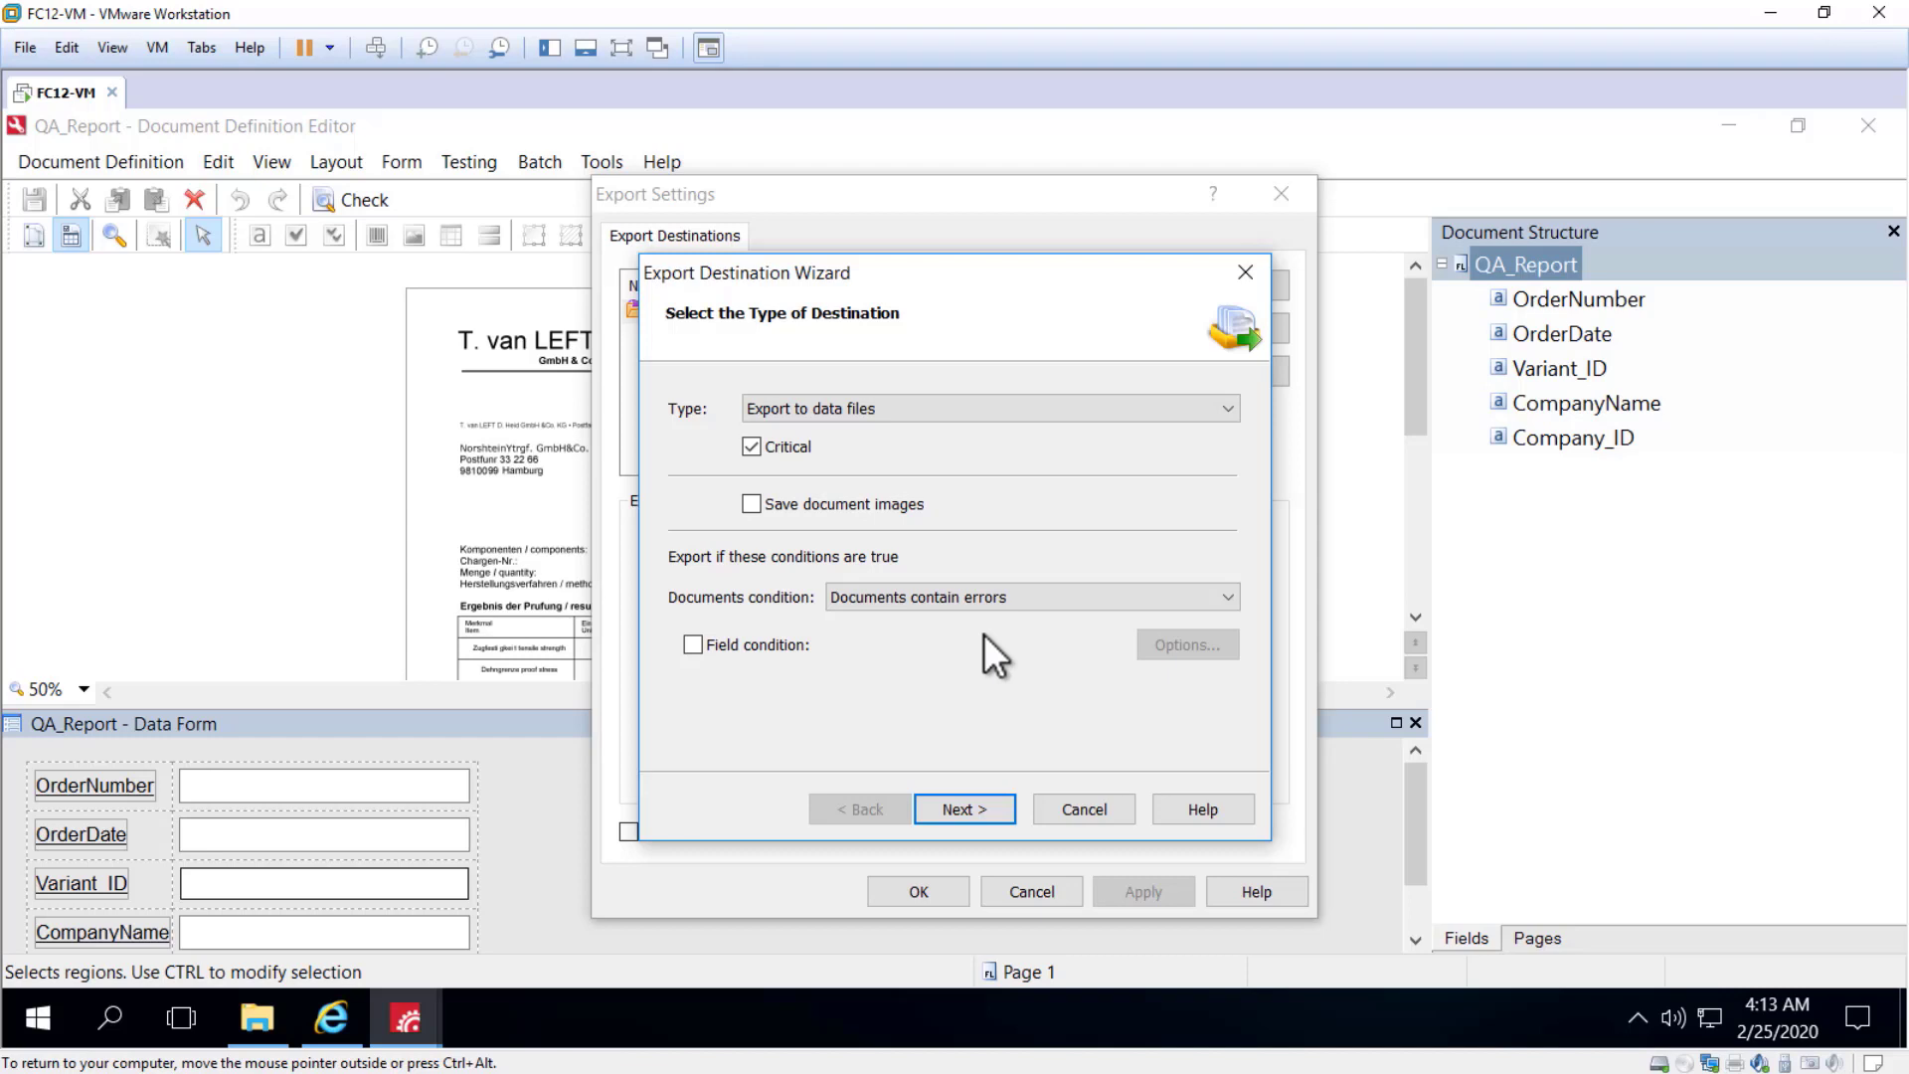
click(1071, 595)
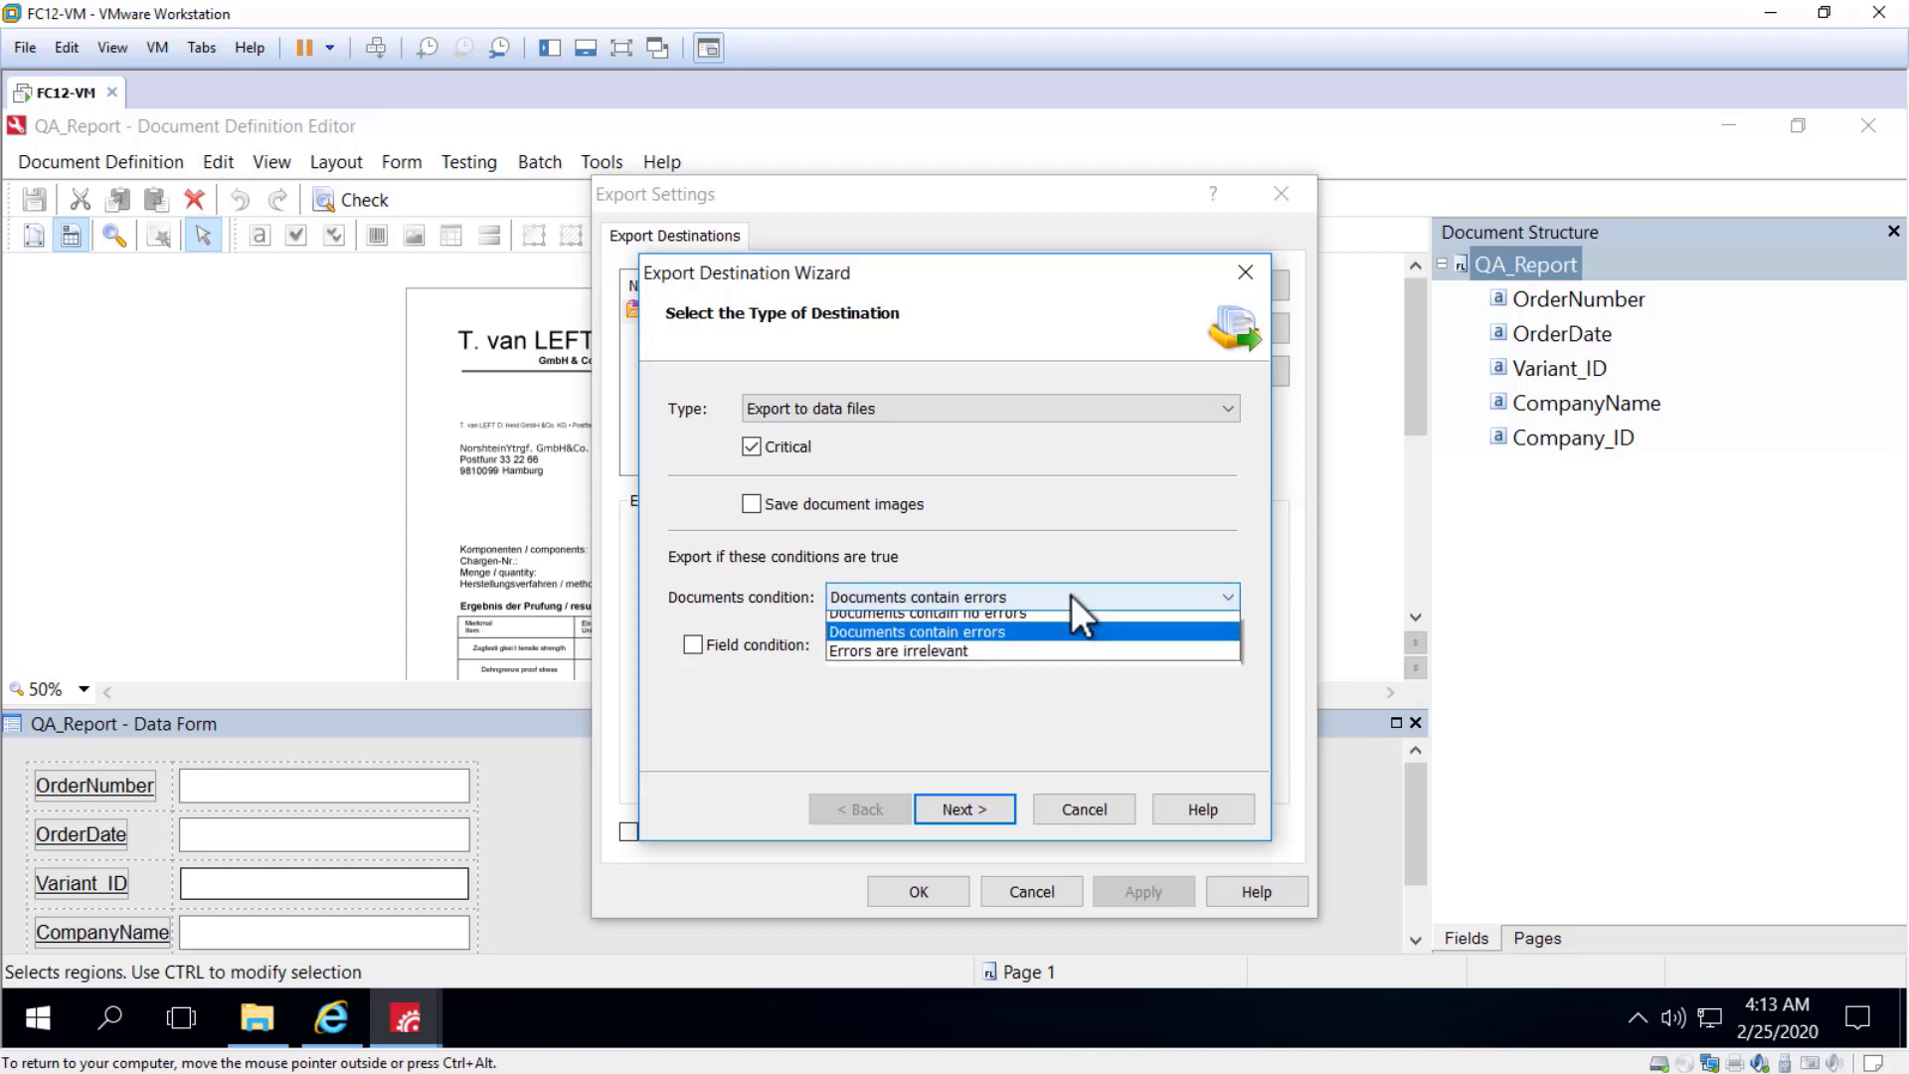
click(979, 662)
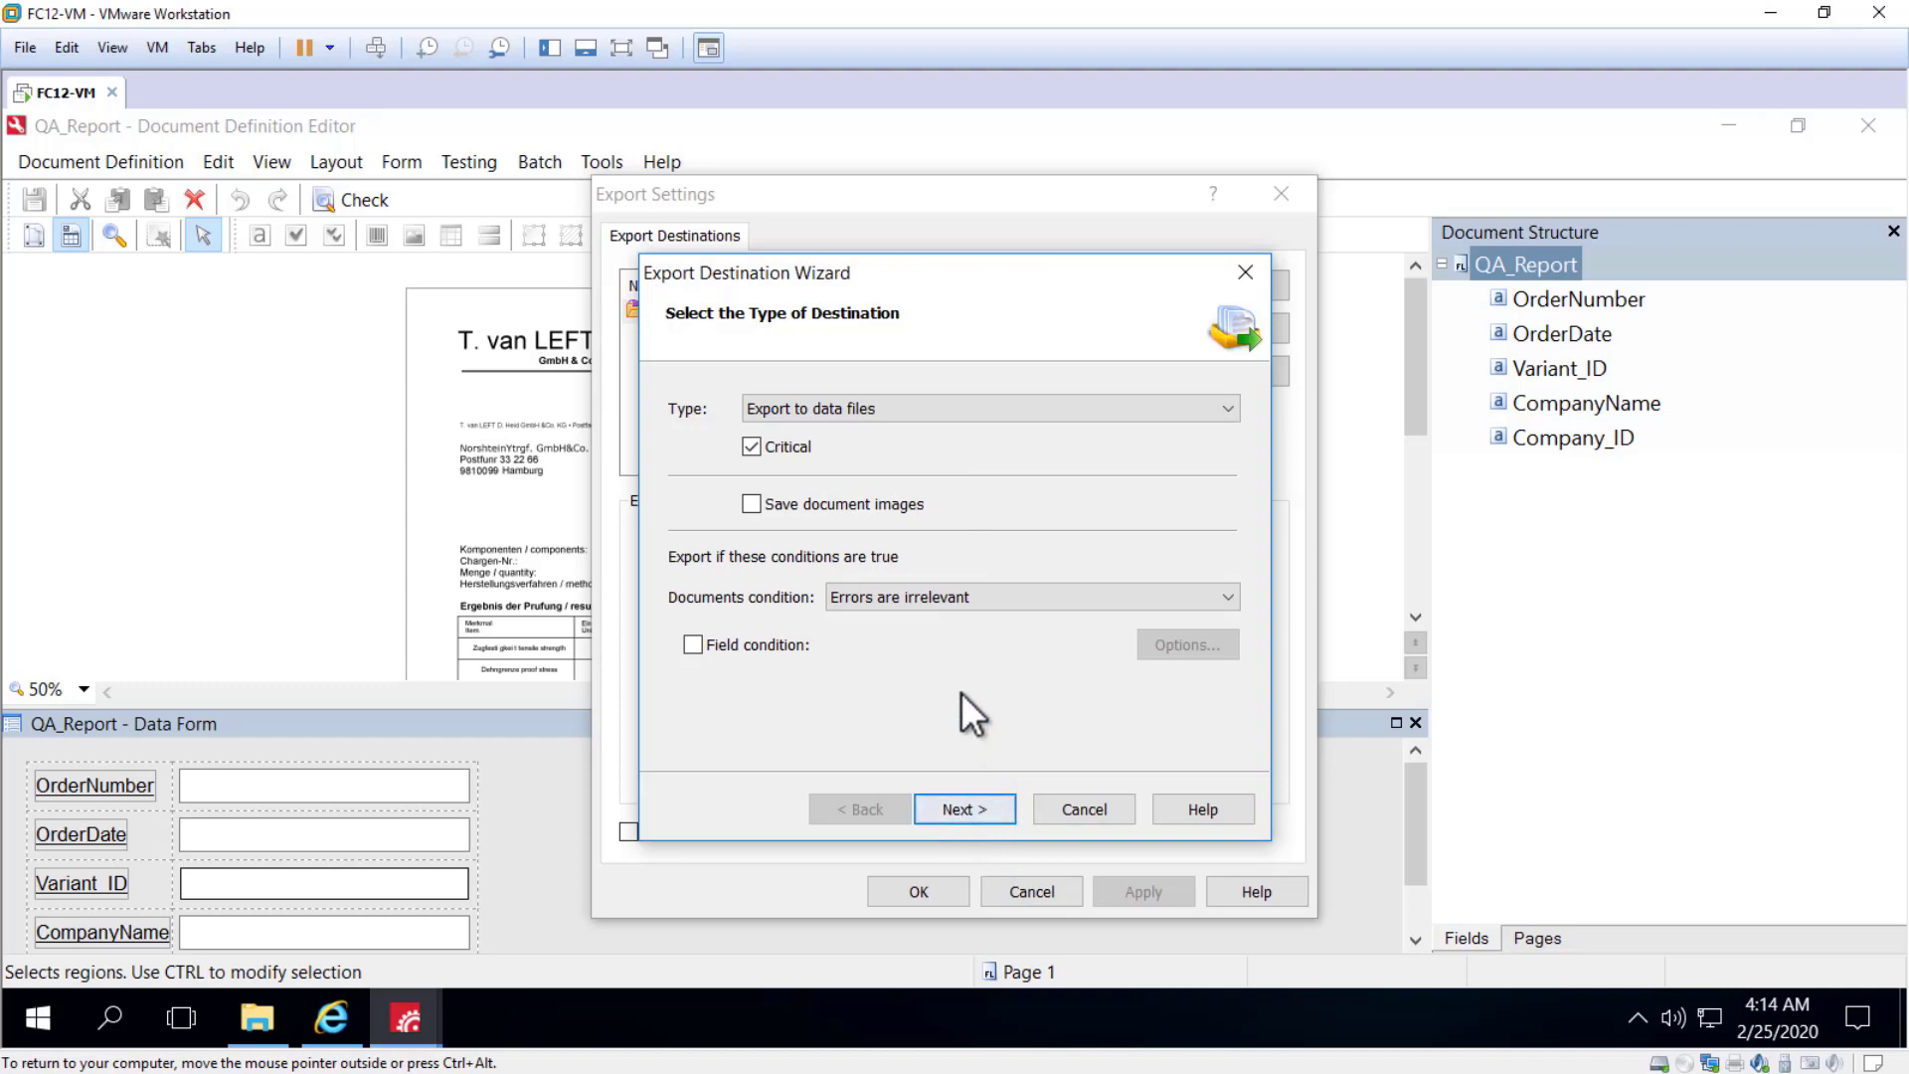
click(953, 807)
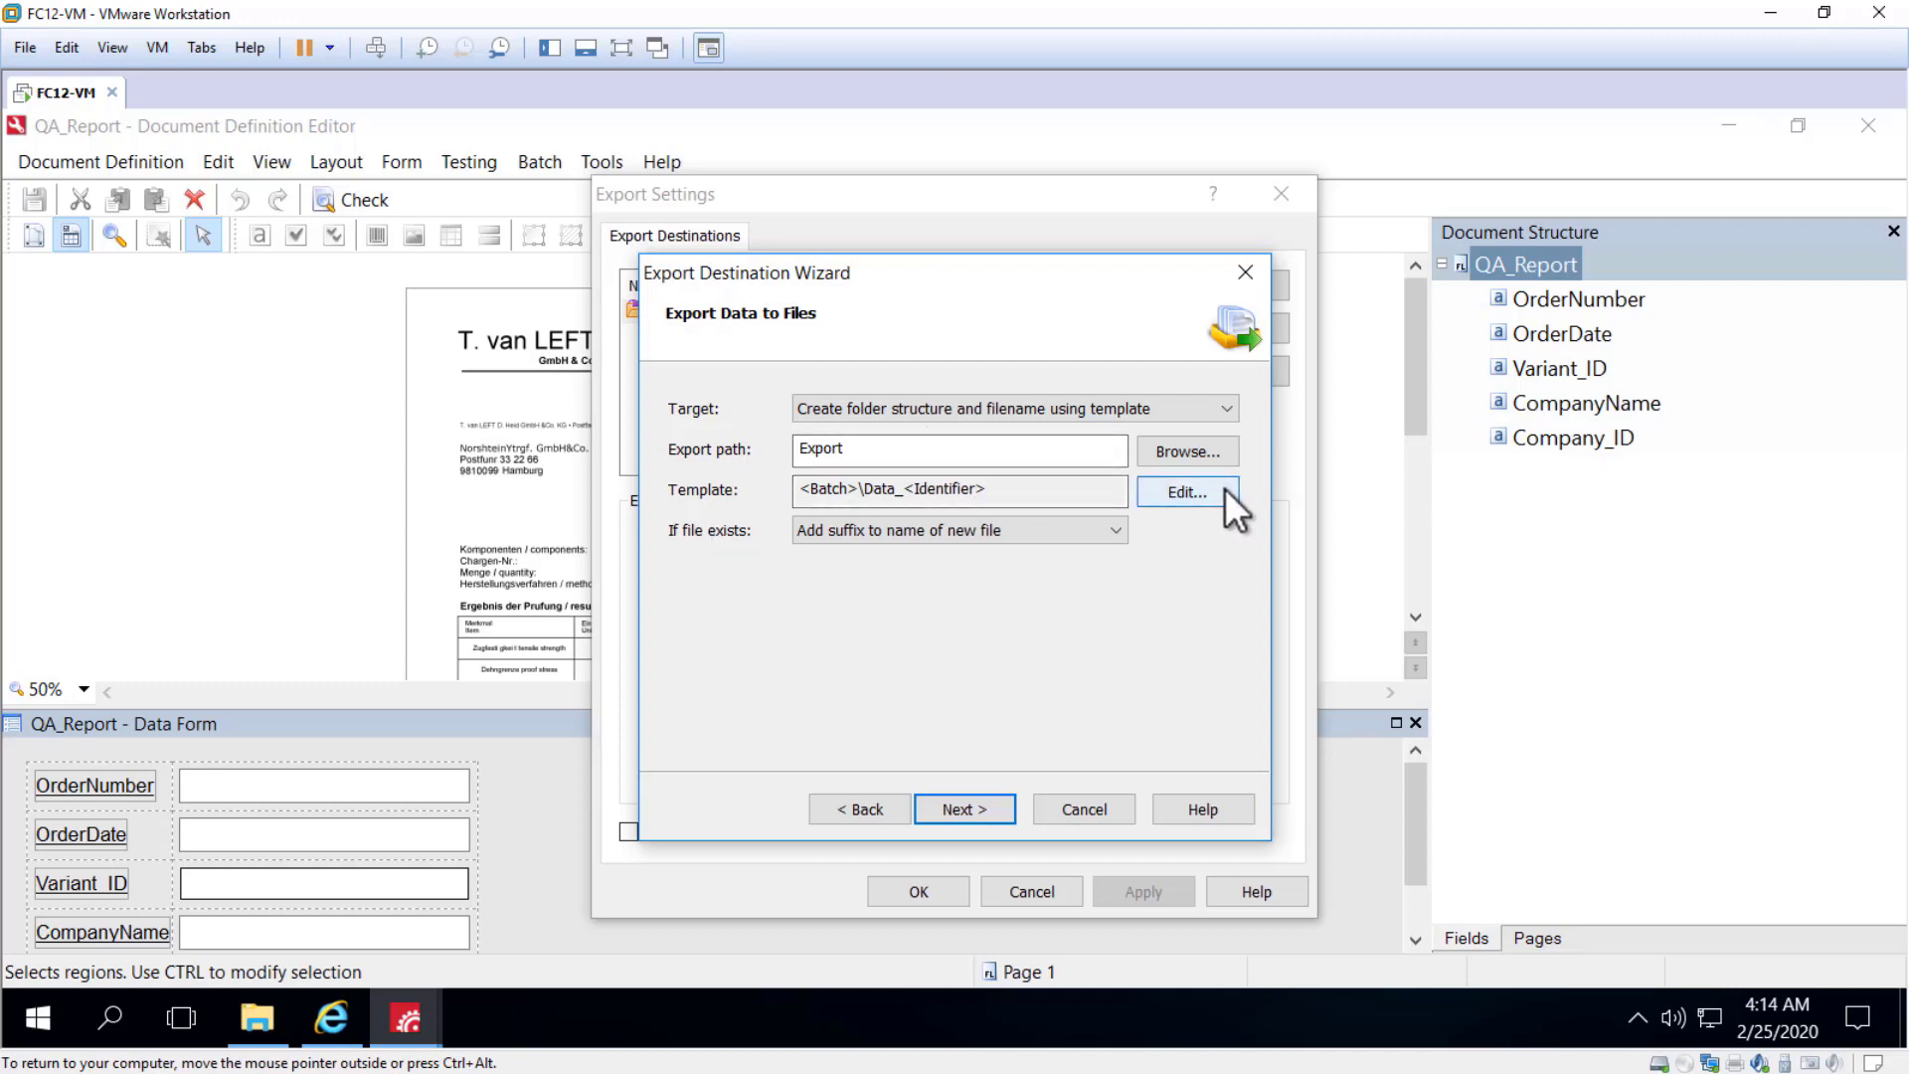
- Open the destination and file naming template in Advanced view and examine the available tags
click(1186, 492)
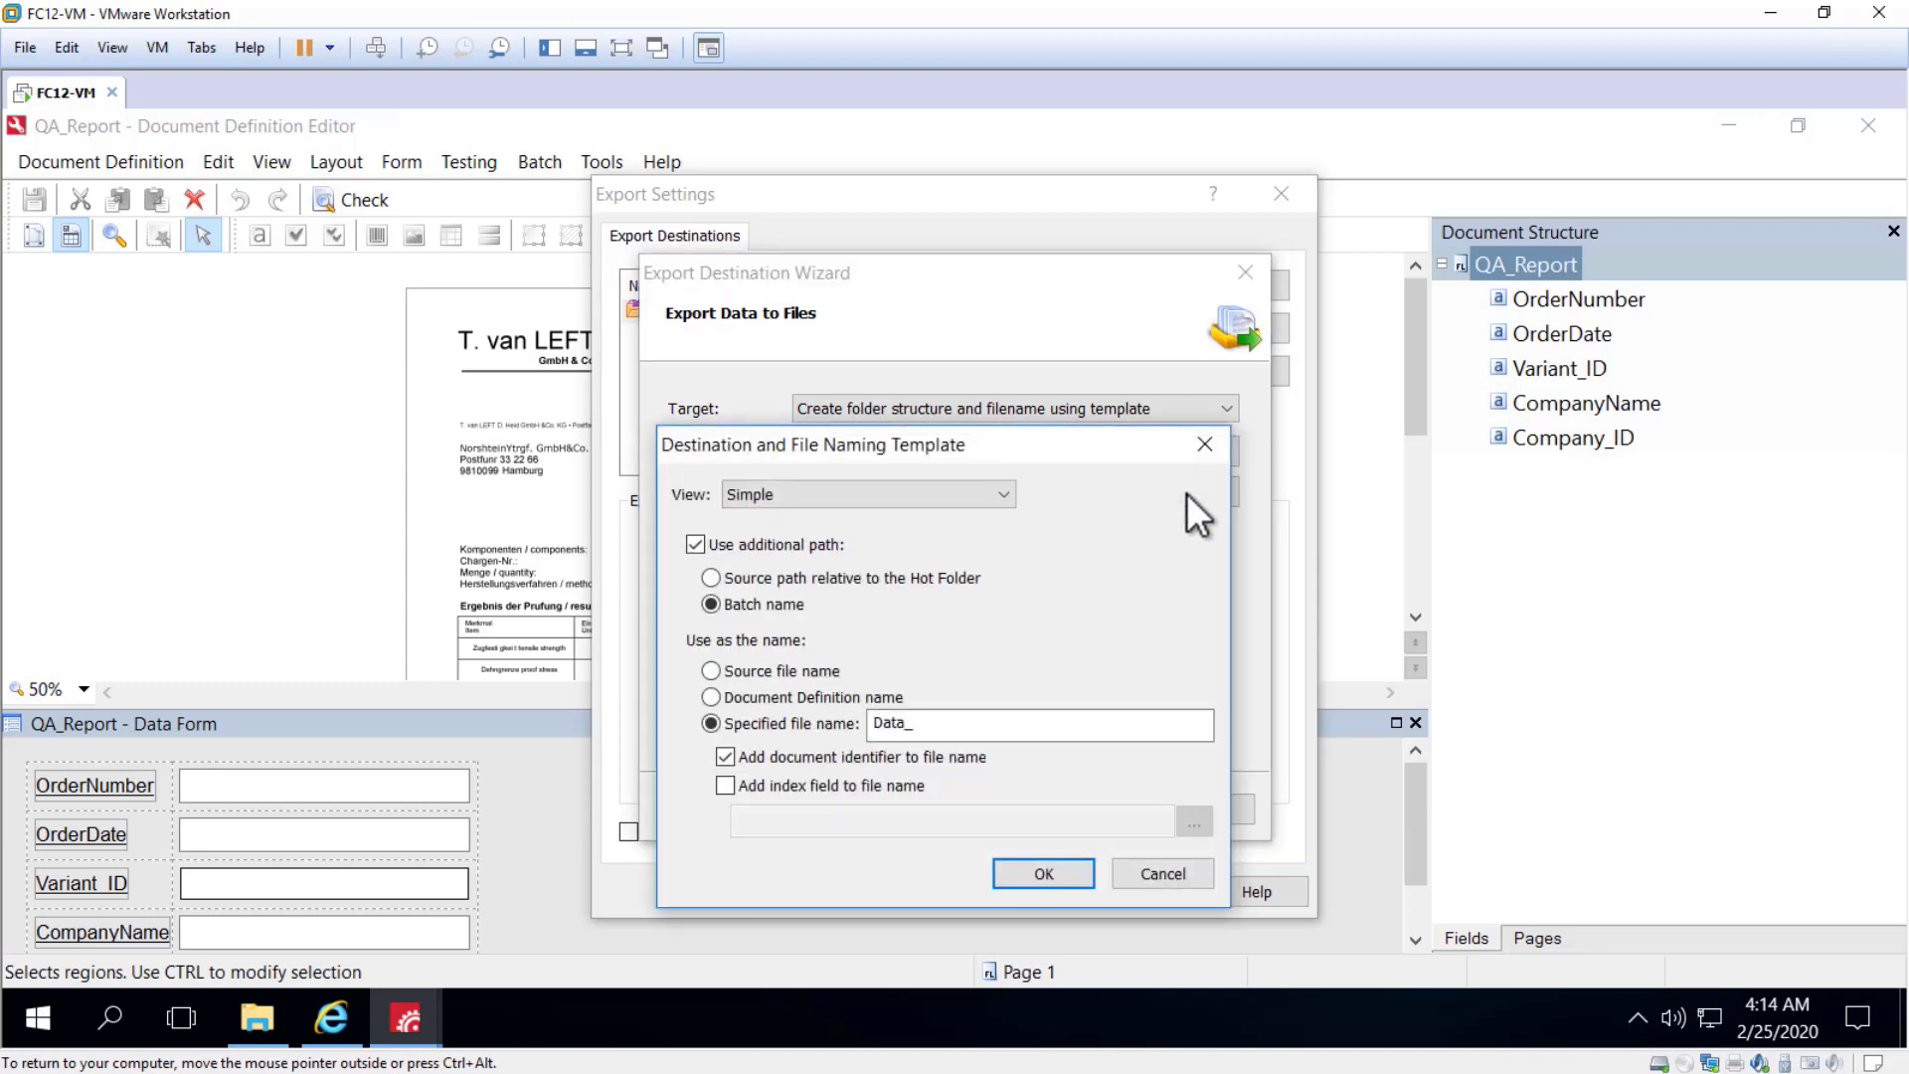
click(831, 500)
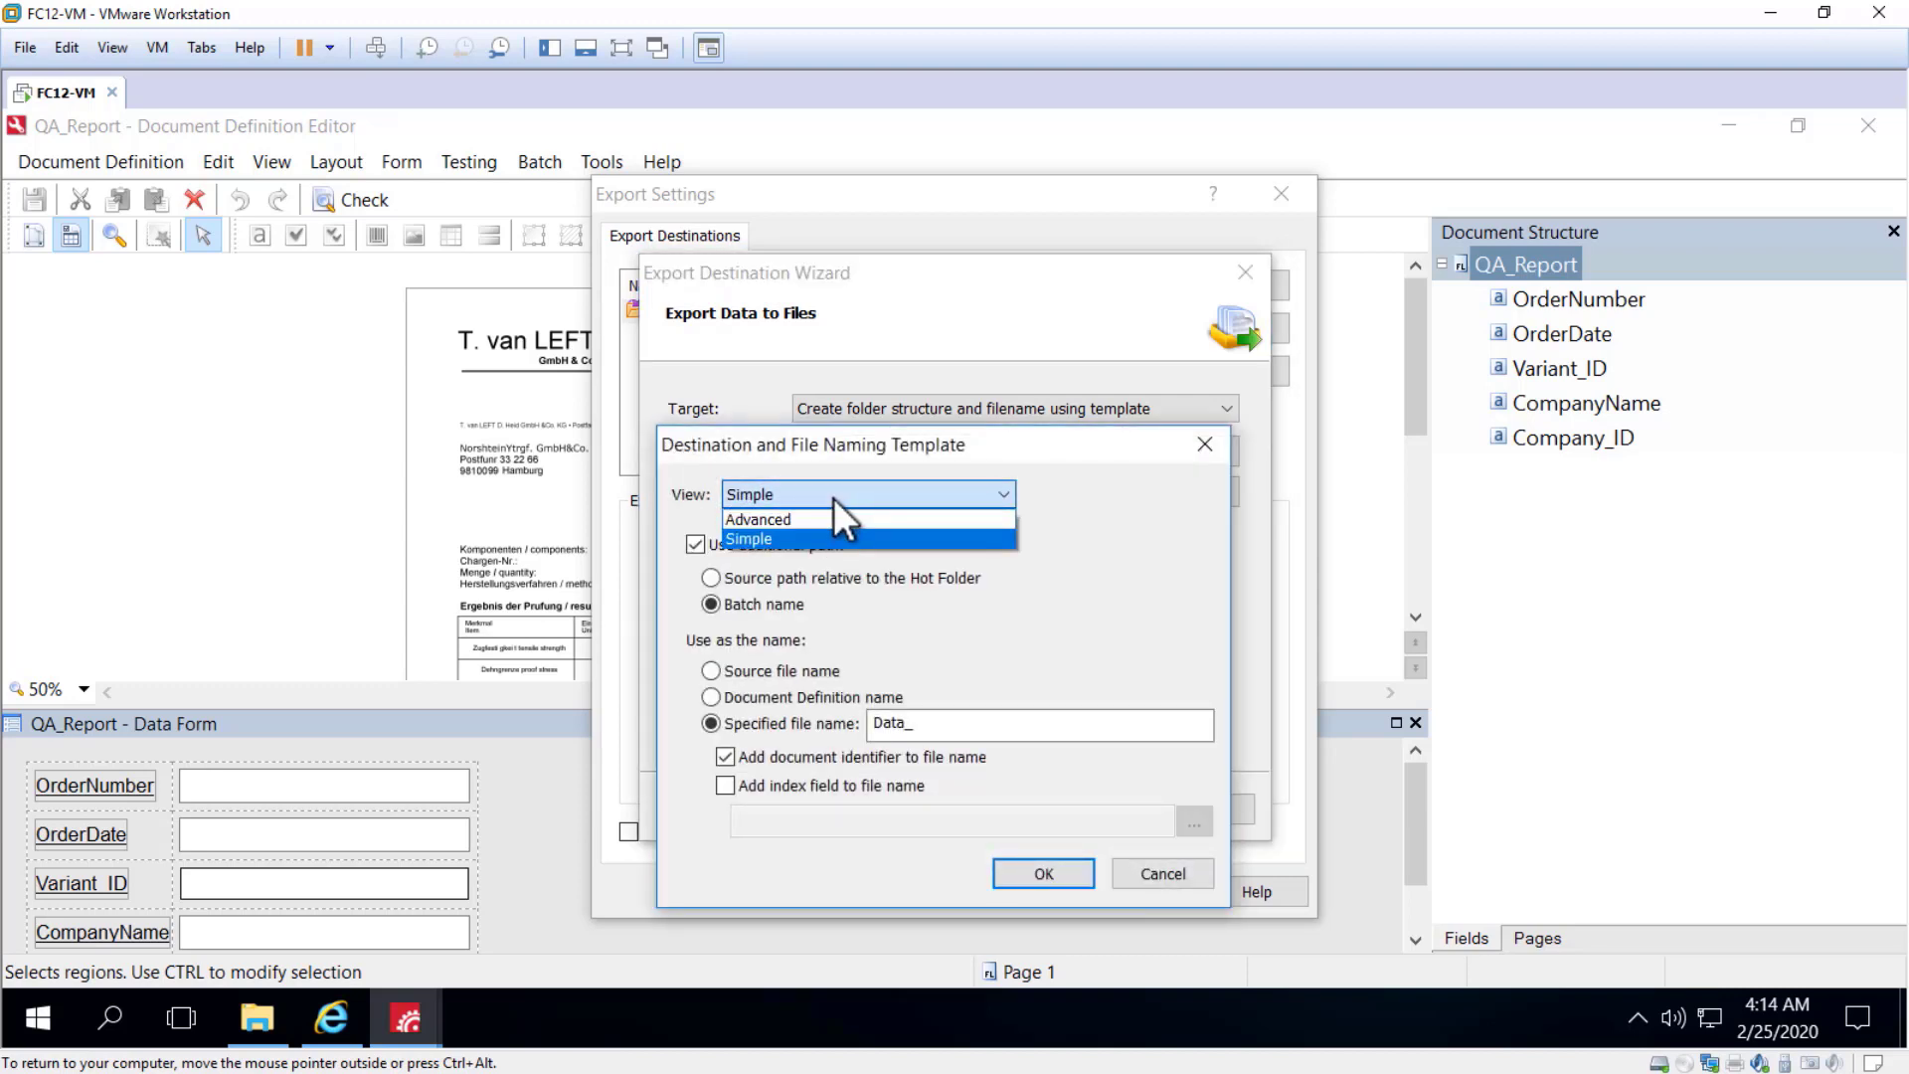
click(800, 517)
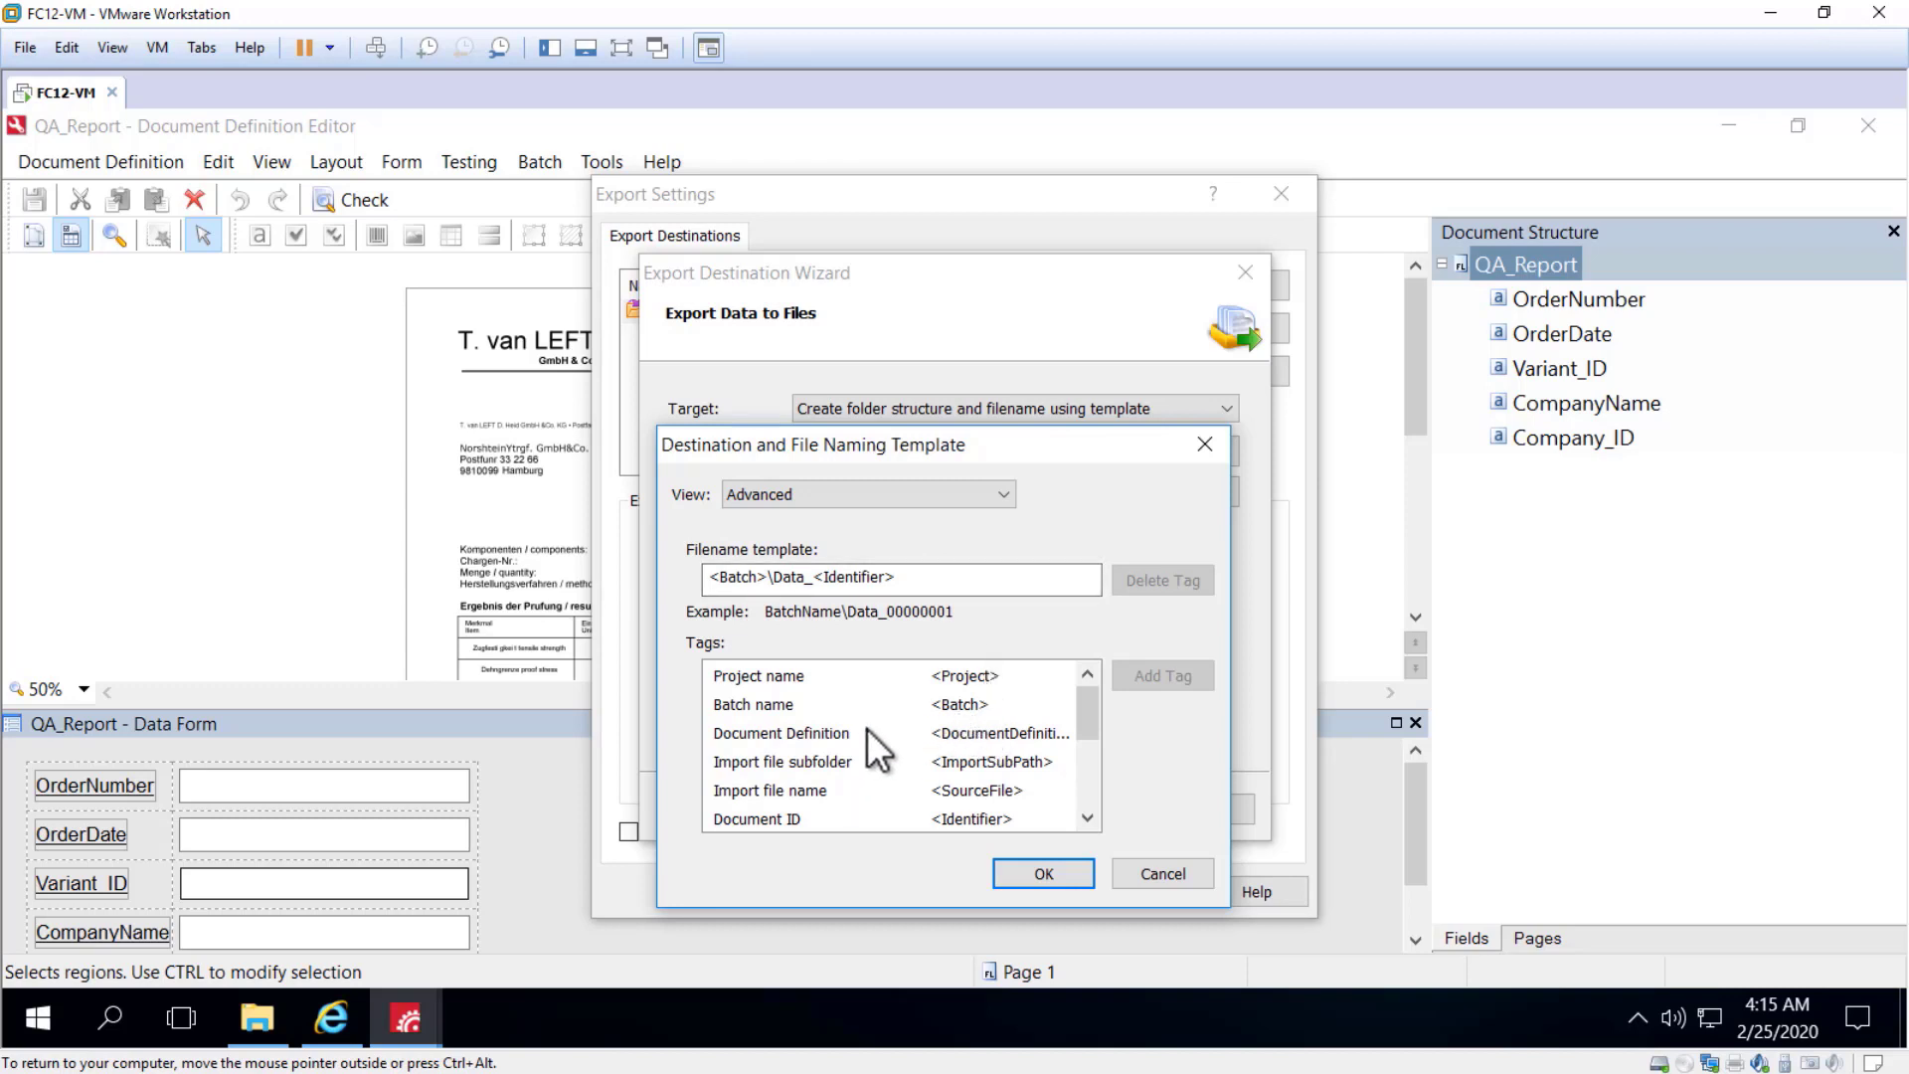
scroll(875, 735, down, 5)
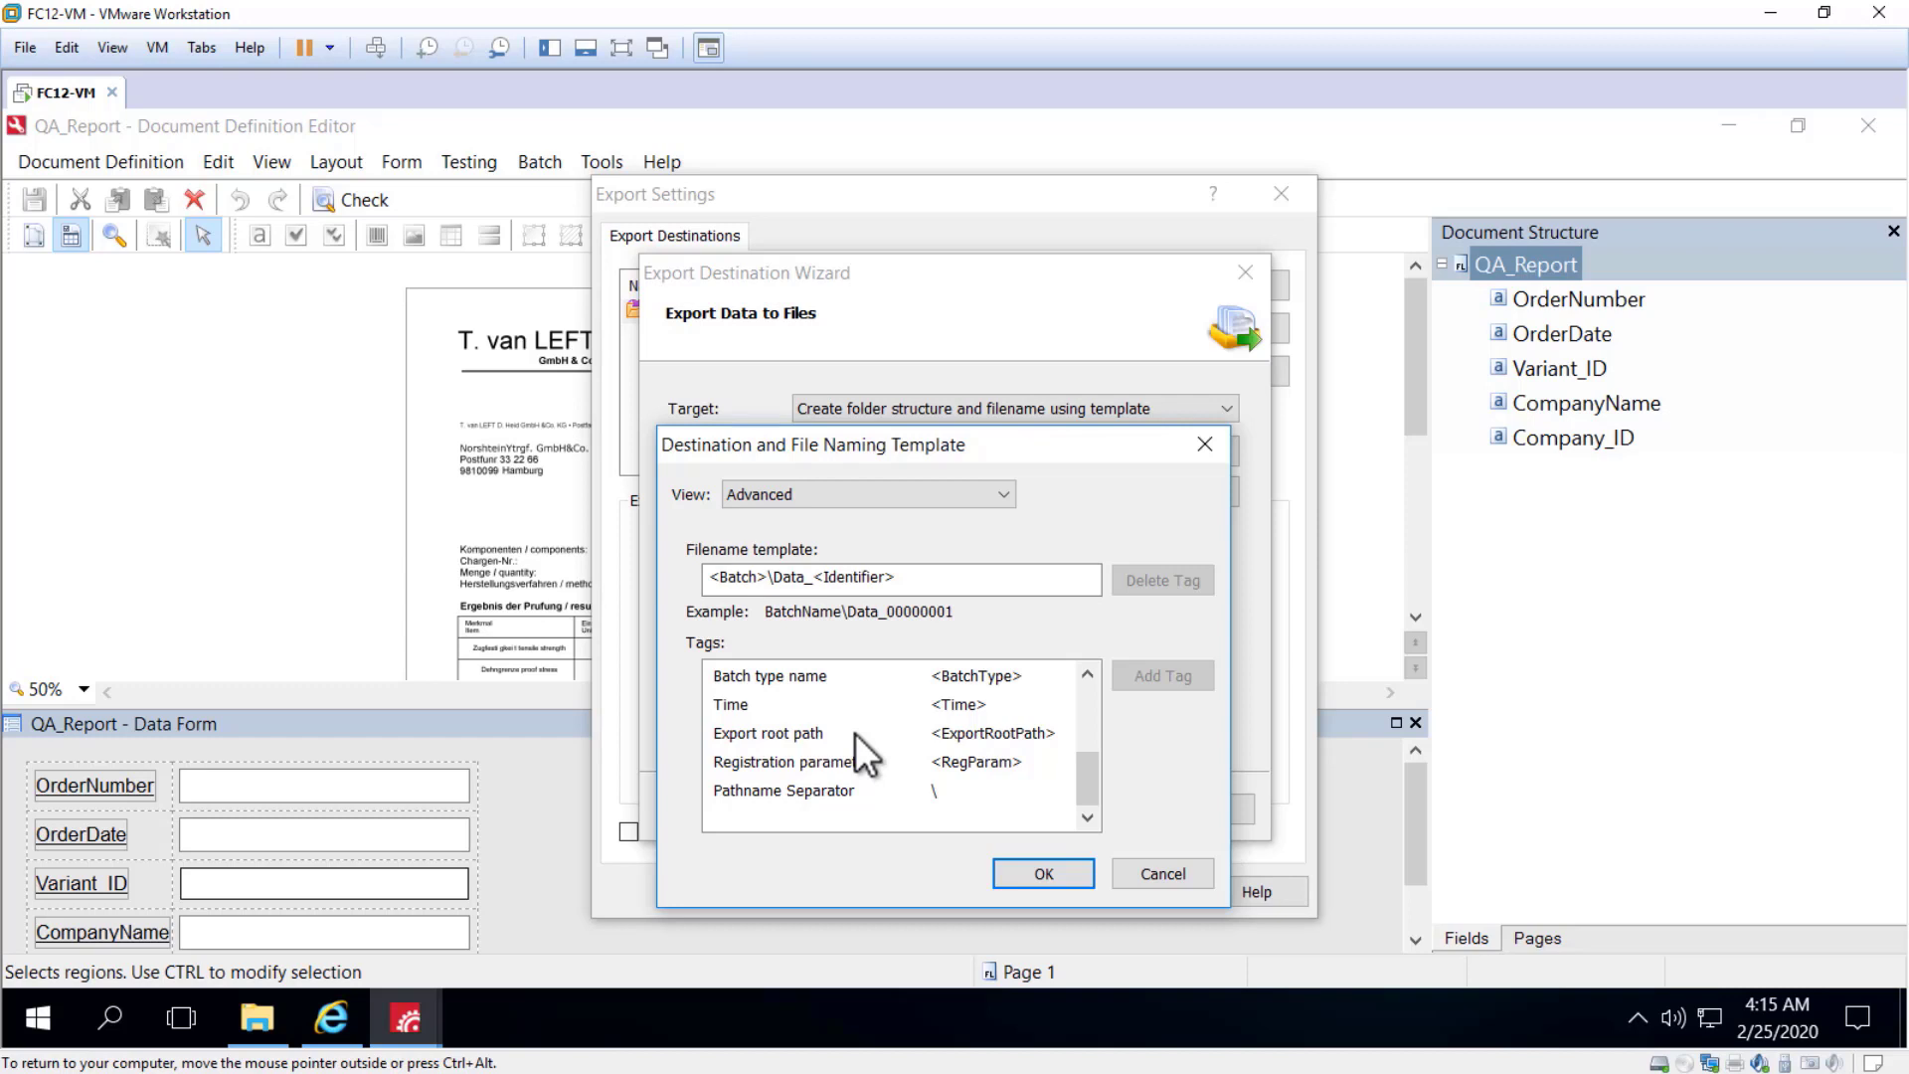
- Try replacing the filename template with <DocumentDefinition>_<SourceFile>, review the remaining tags and discard the change
drag(925, 580, 624, 588)
key(Delete)
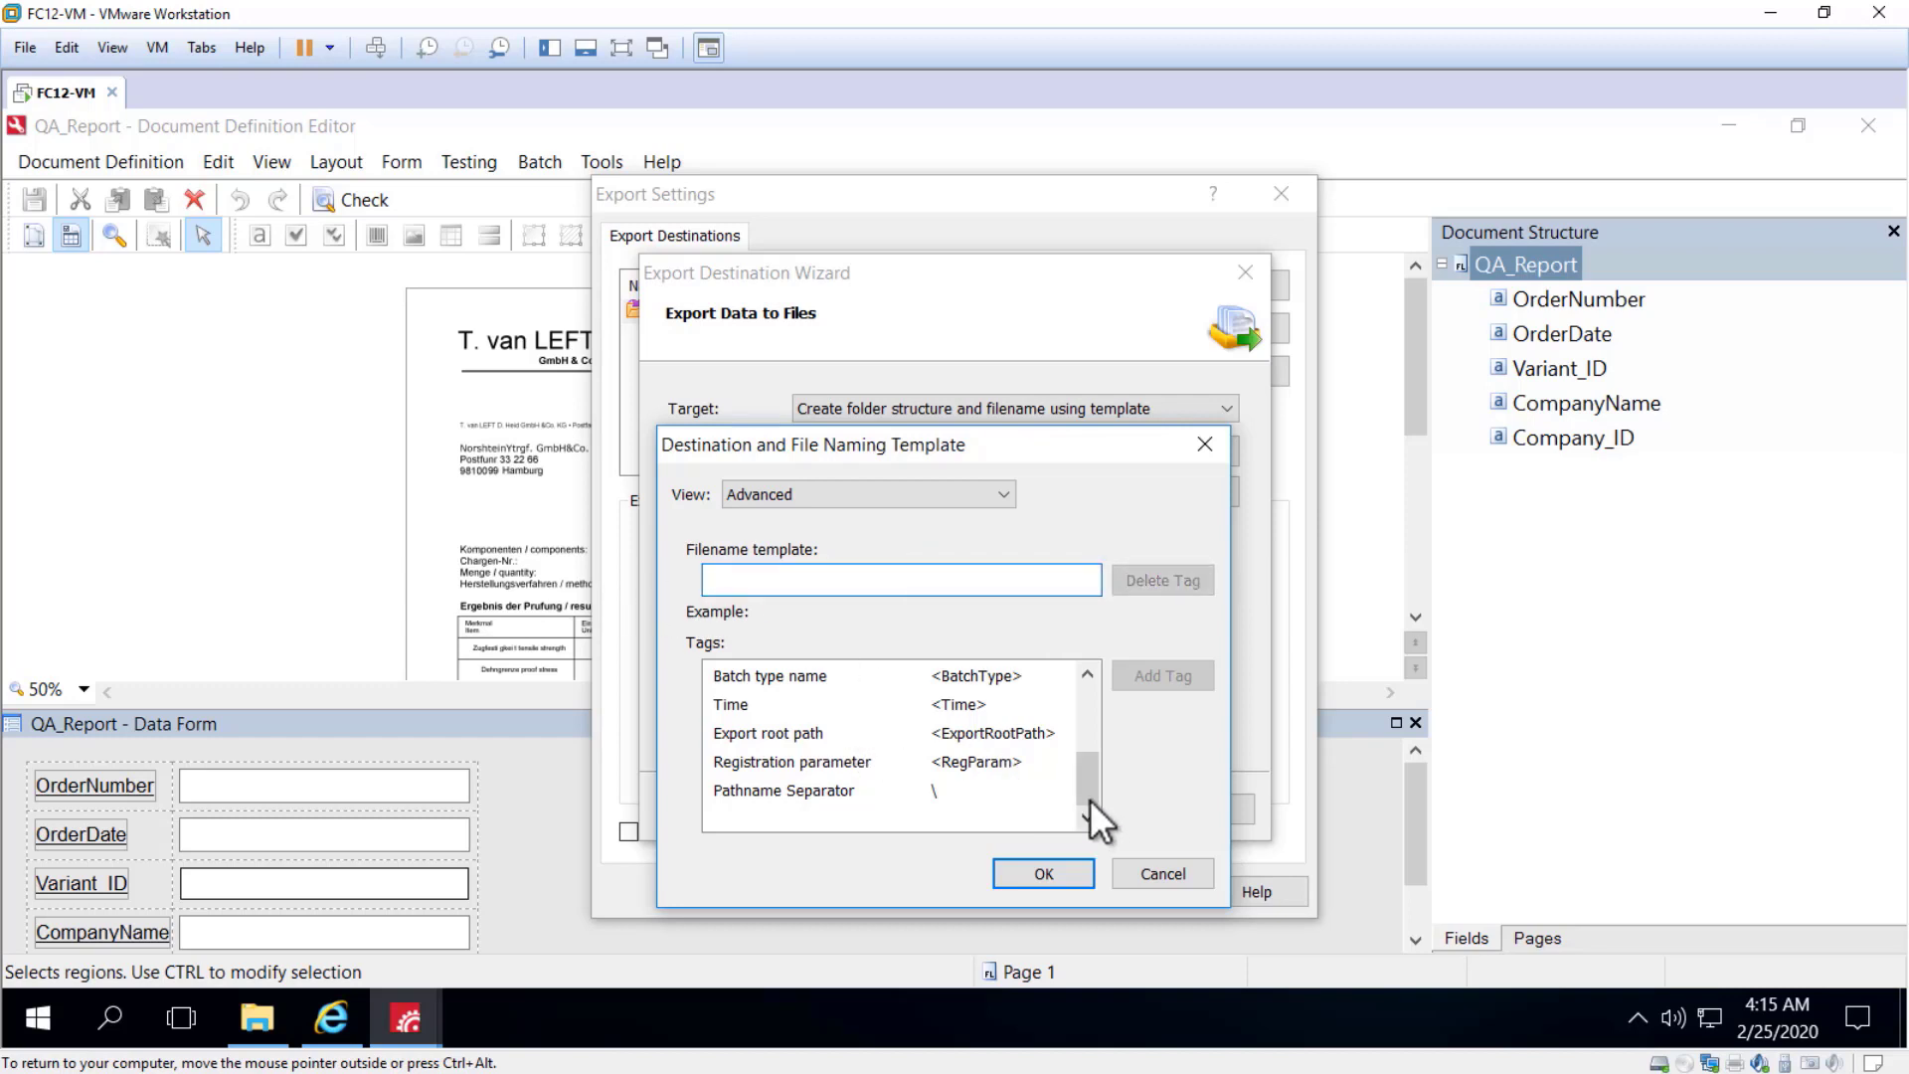
scroll(1073, 737, up, 3)
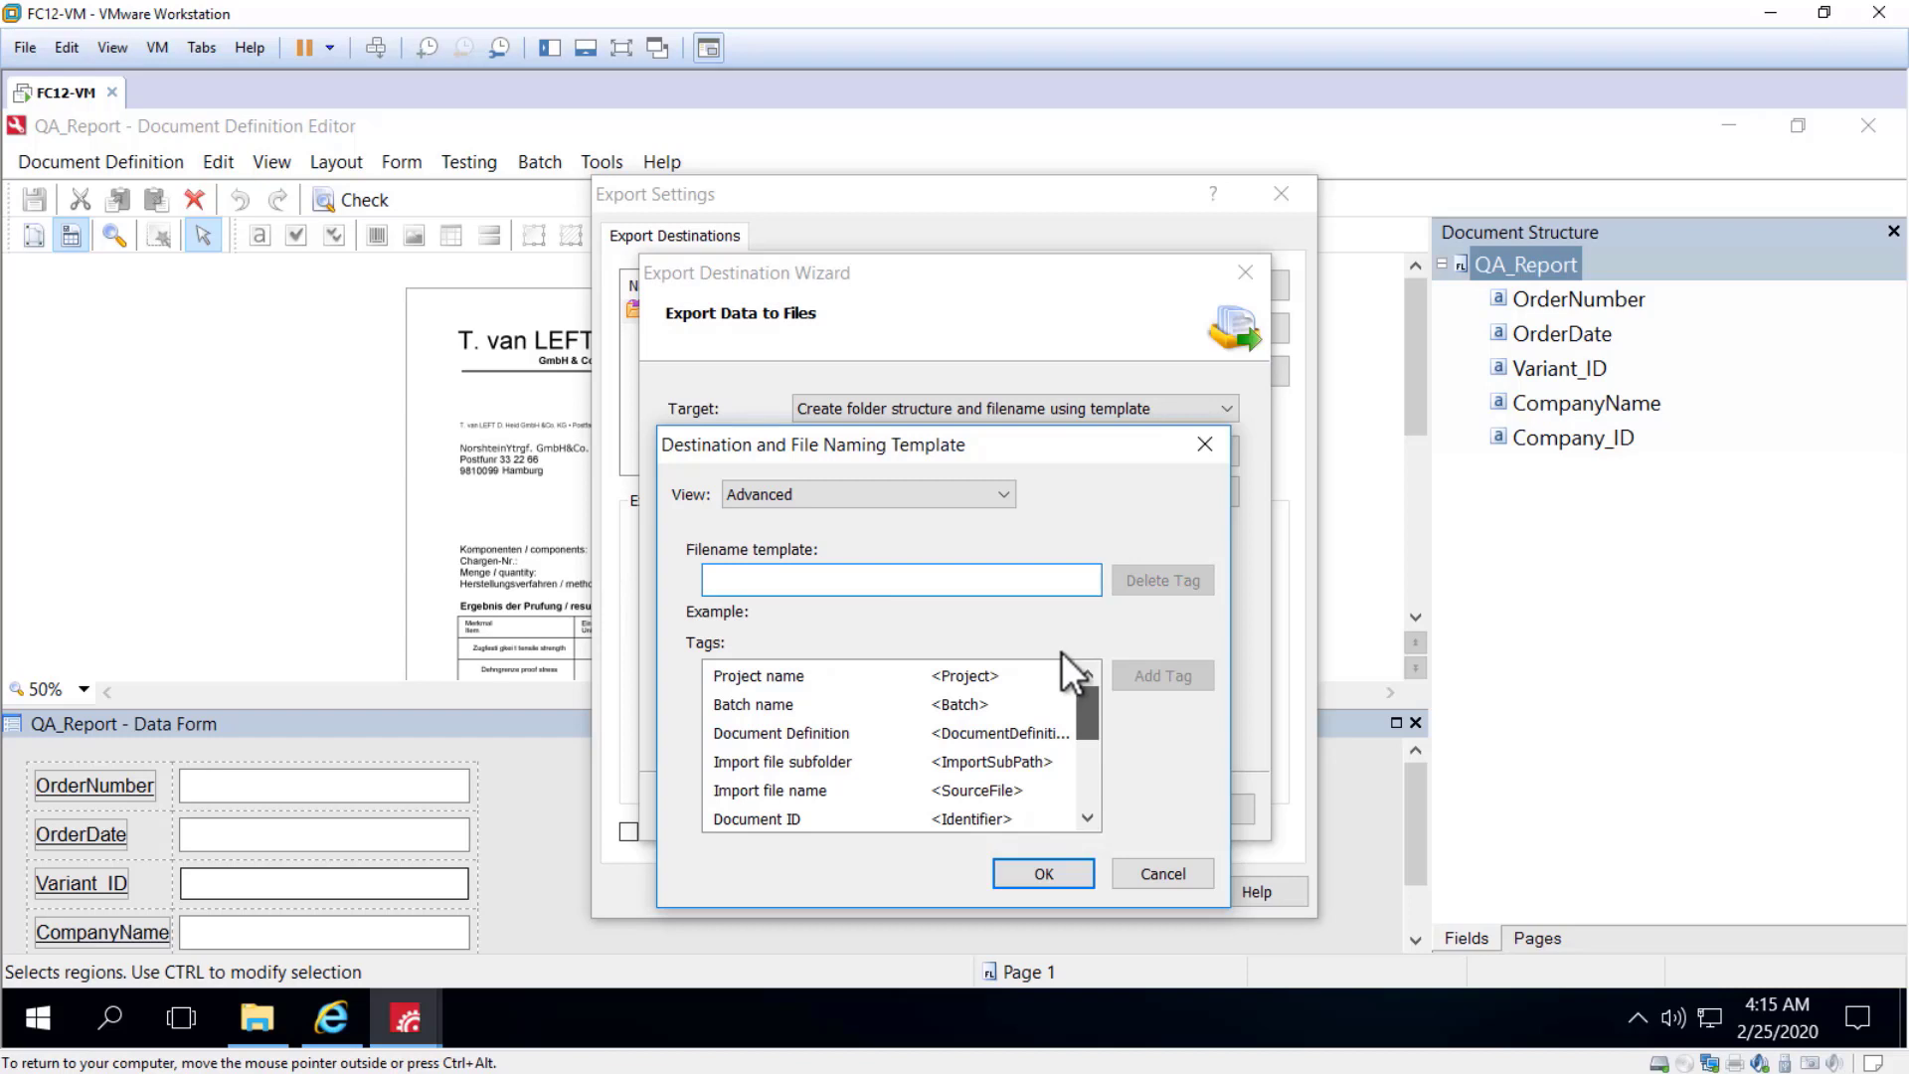
click(815, 733)
click(1136, 673)
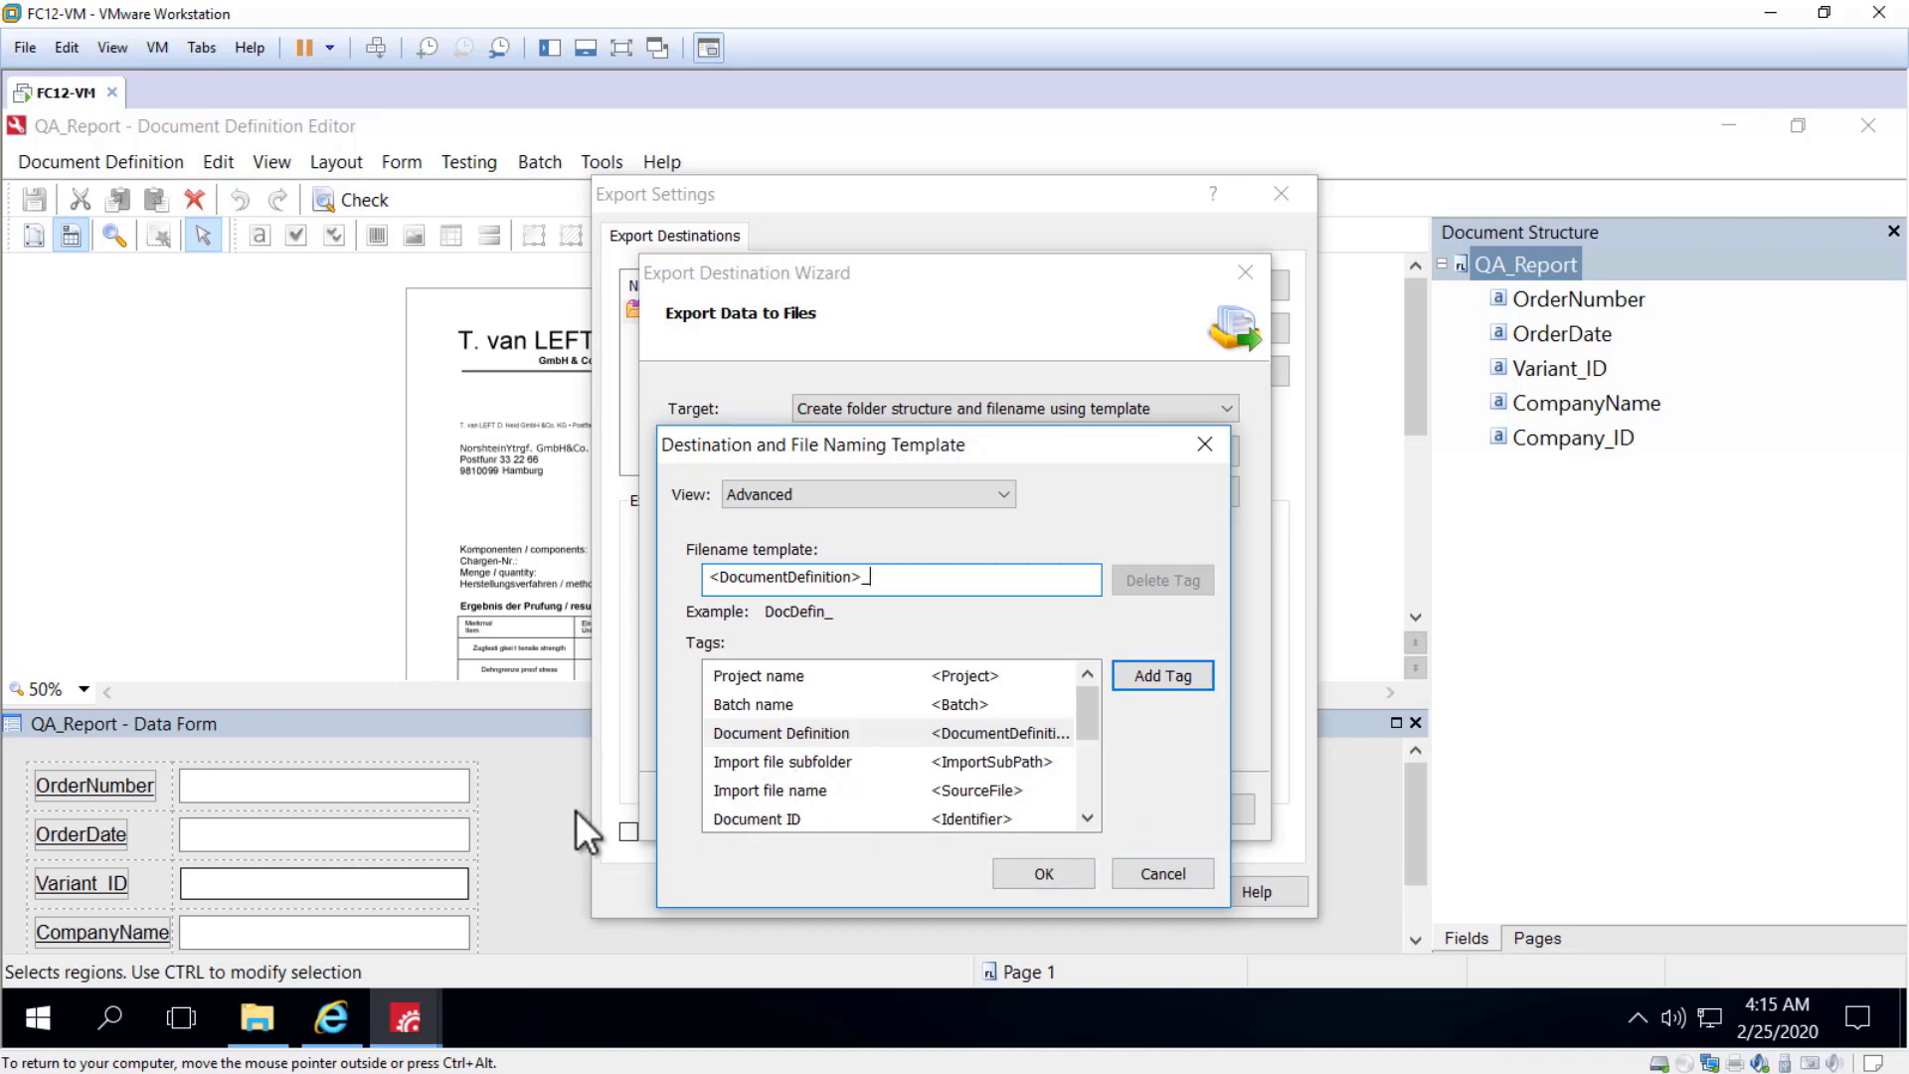
click(849, 791)
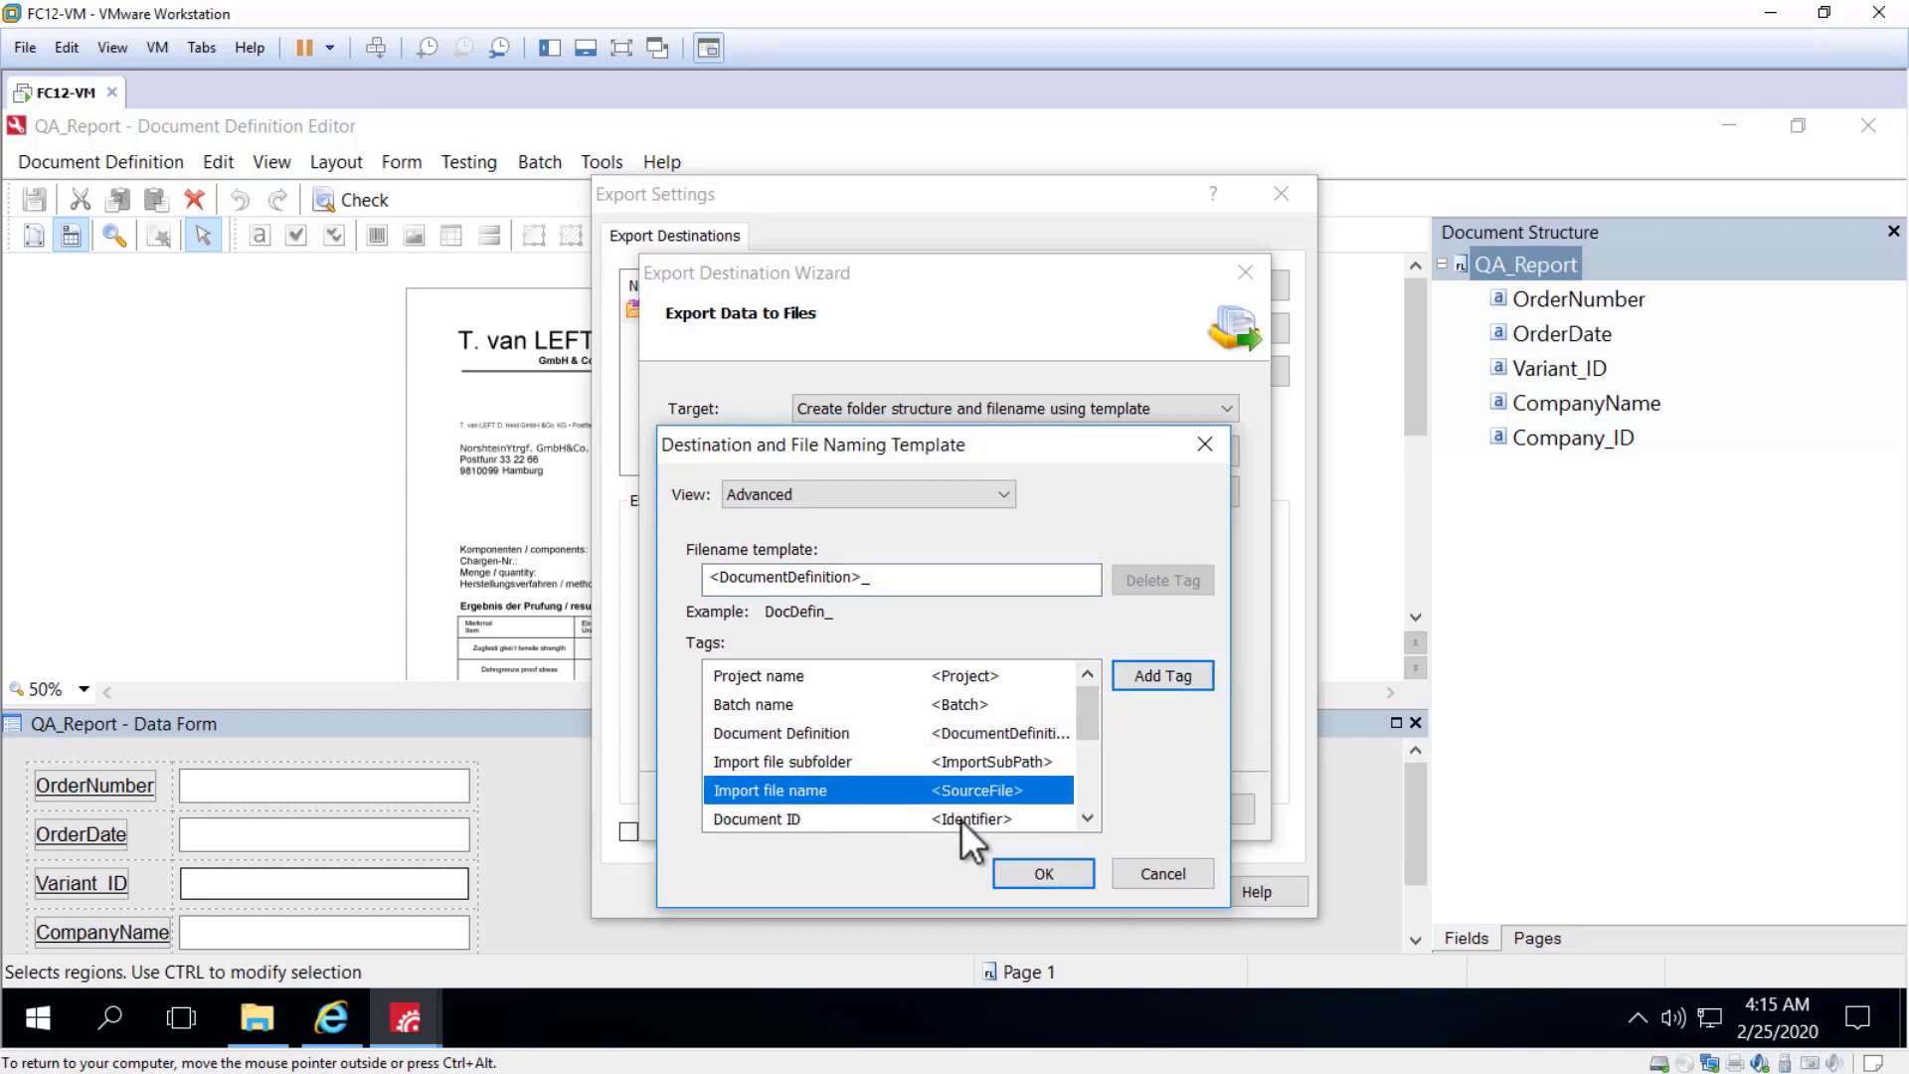
click(1163, 679)
drag(1088, 712, 1082, 750)
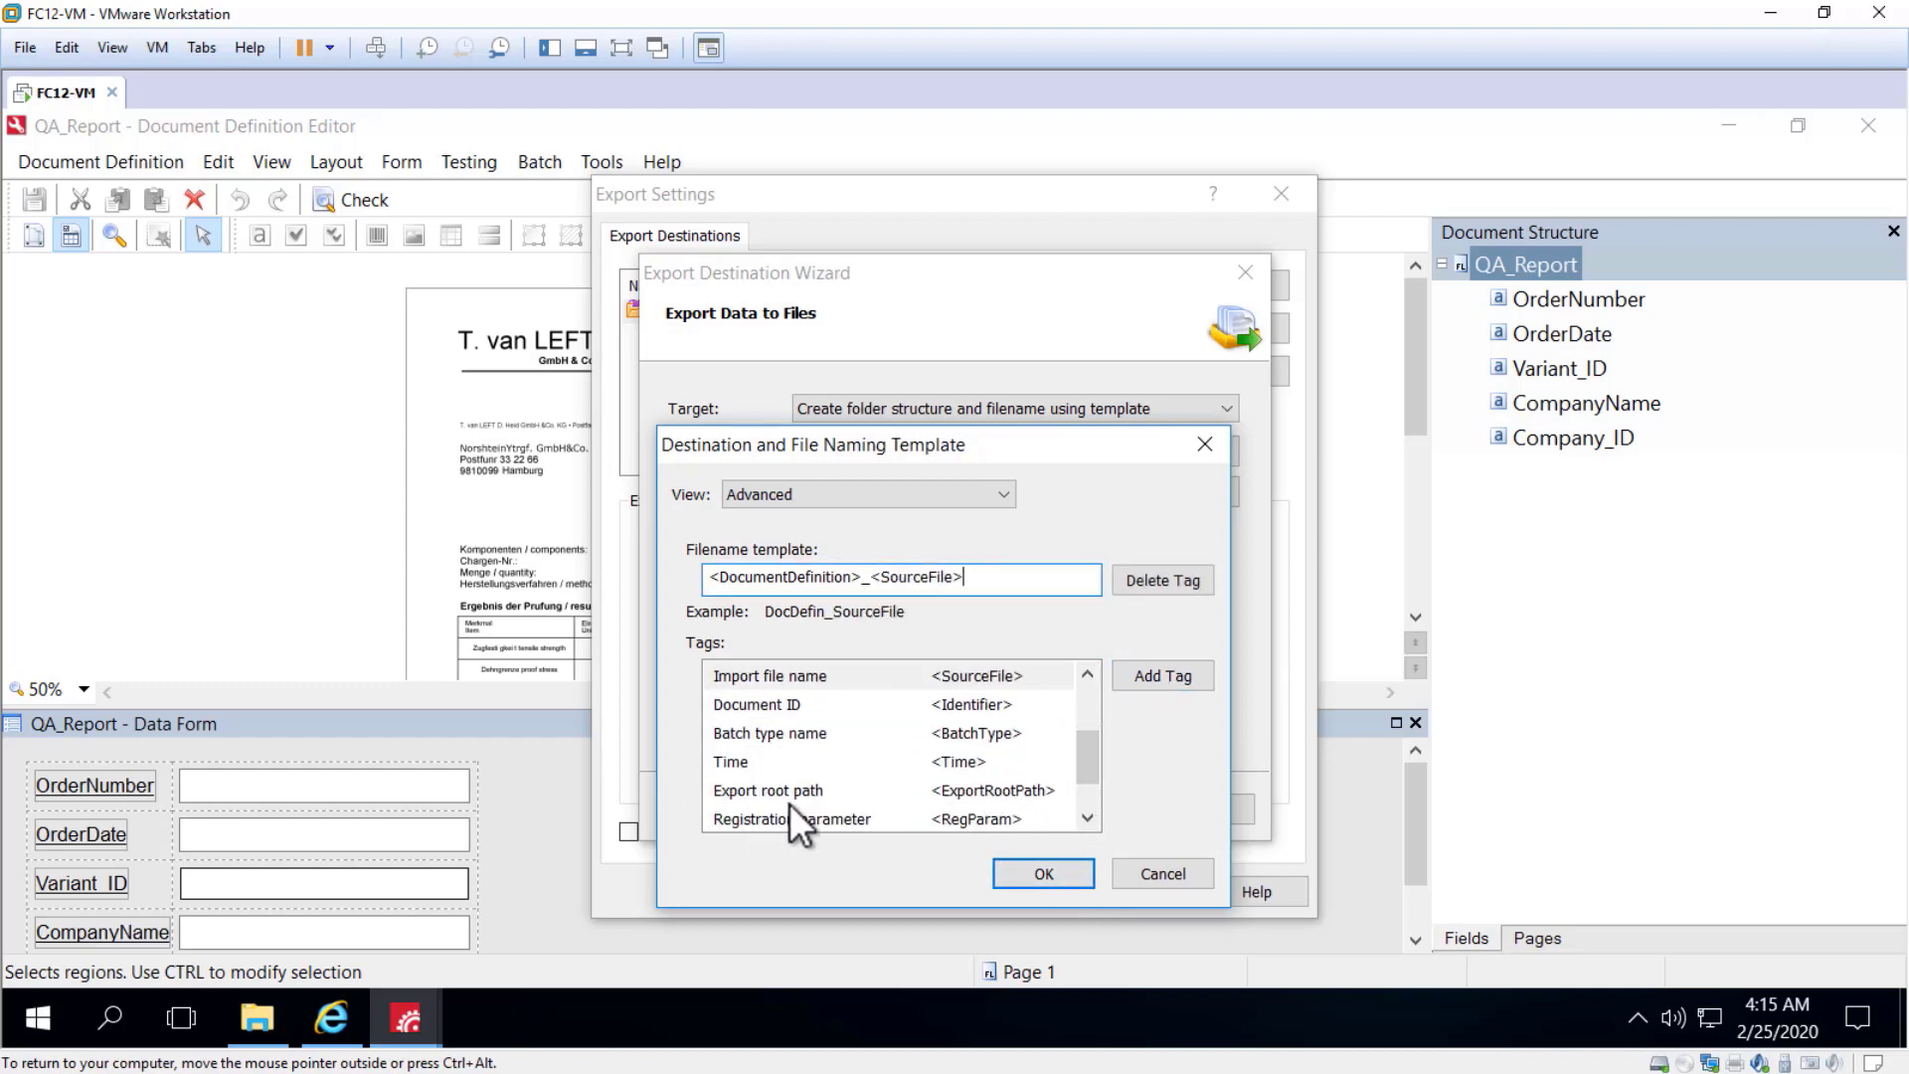
scroll(790, 804, down, 1)
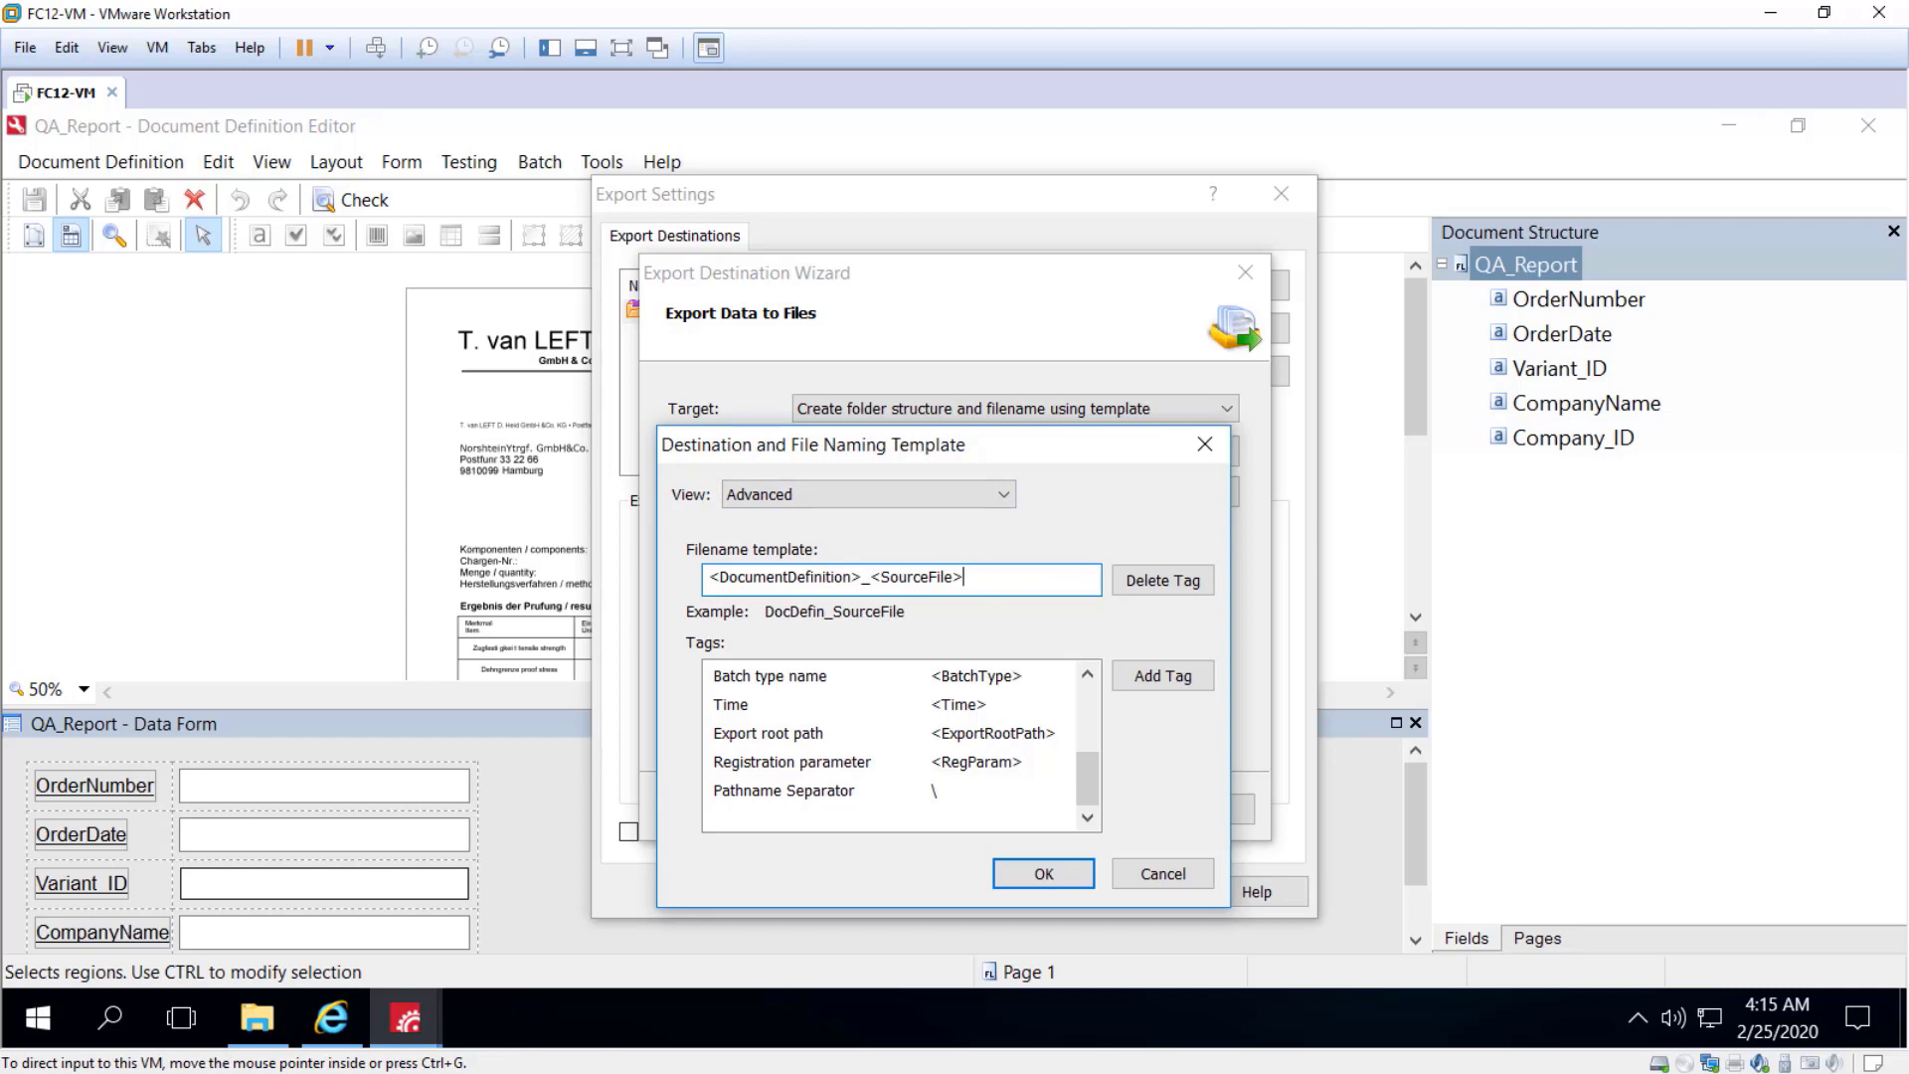
click(1157, 873)
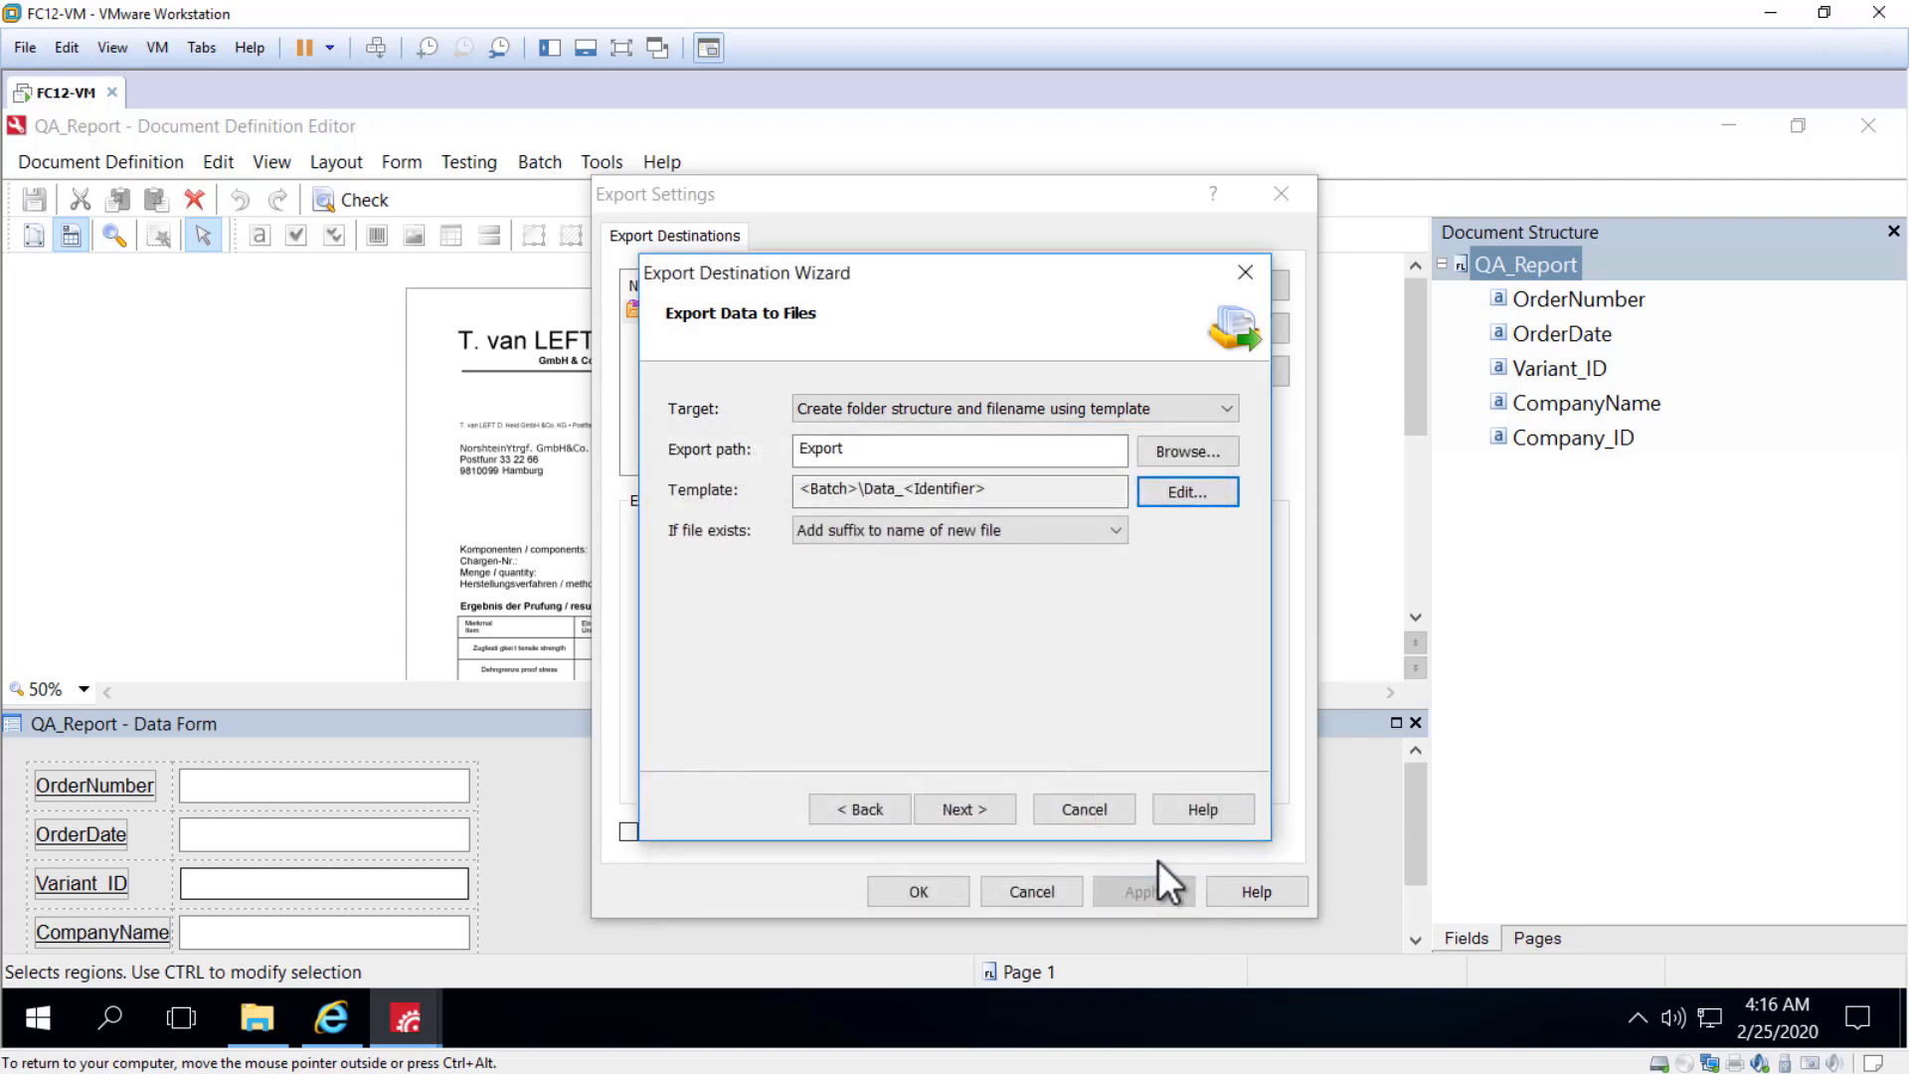
- Continue to the data file format and choose Microsoft Excel 97-2003 Workbook (*.xls) as the file type
click(939, 805)
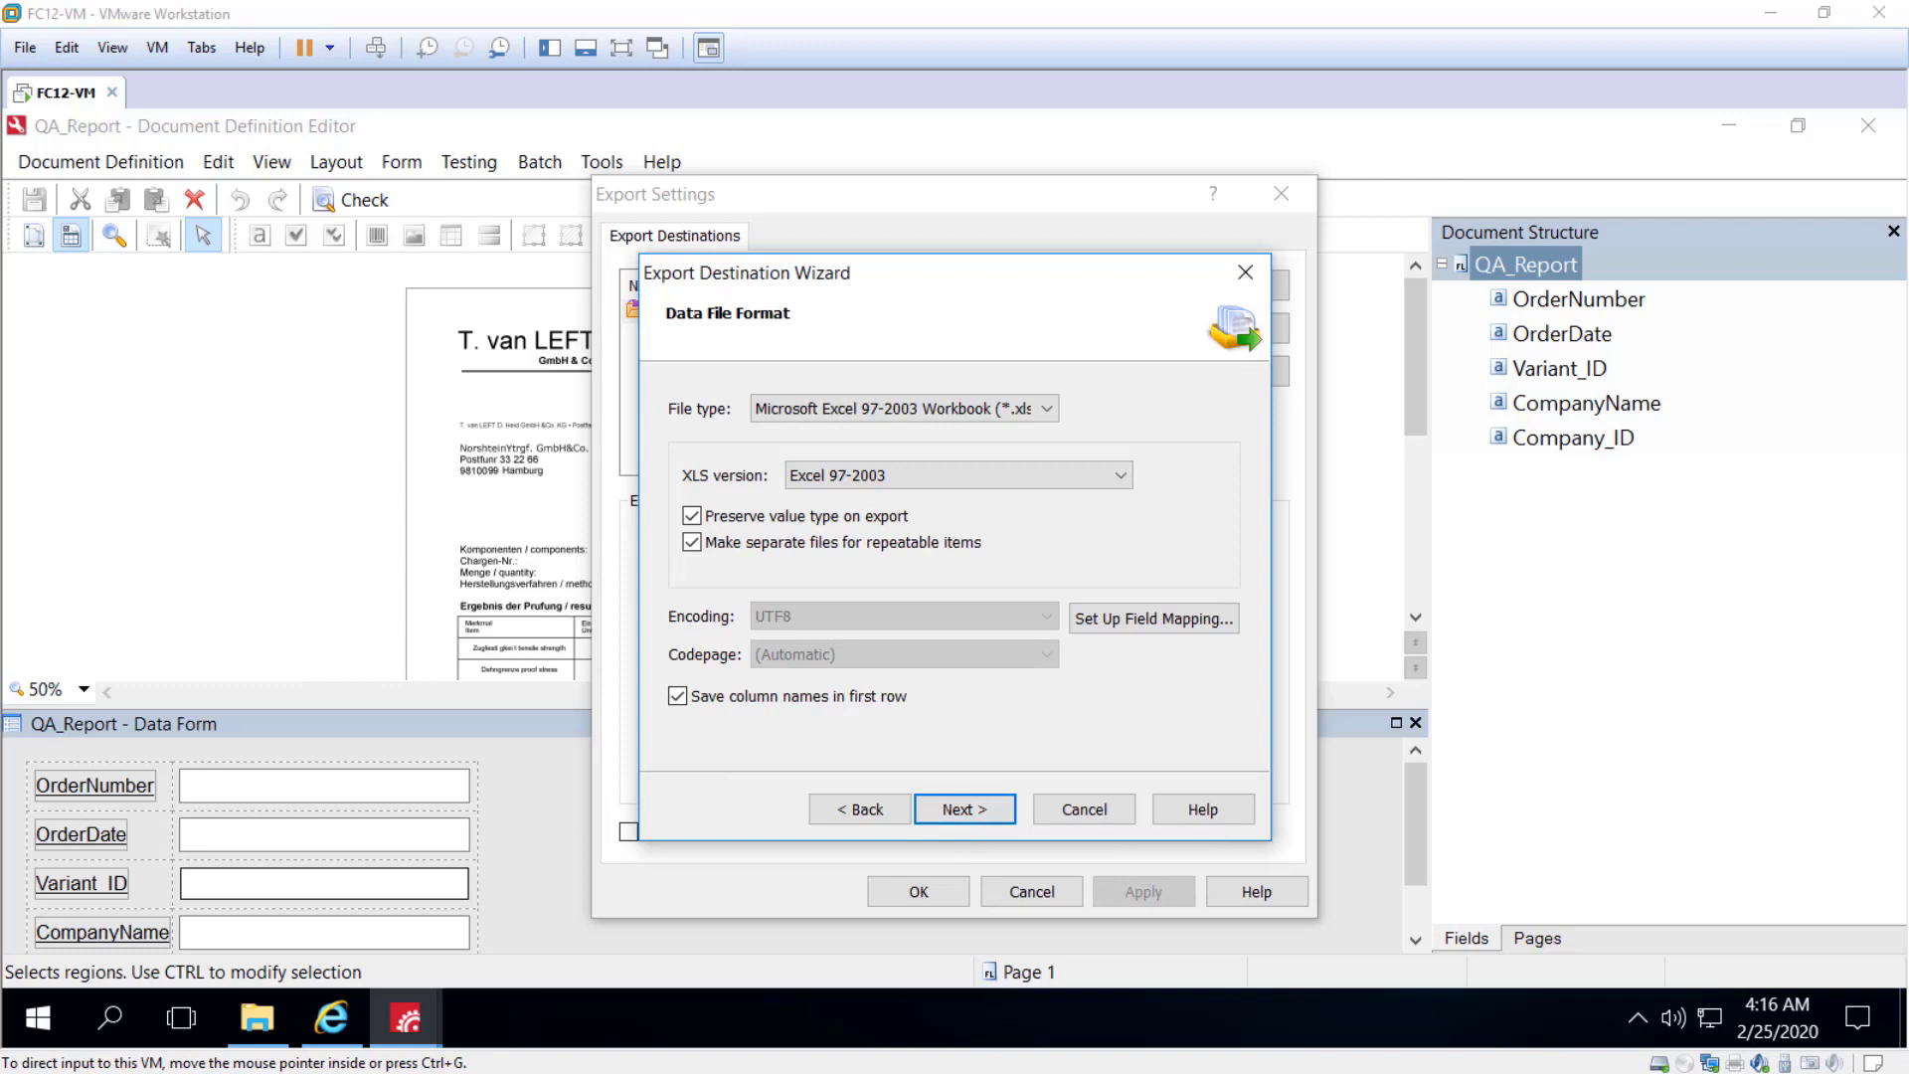
click(1049, 408)
click(1048, 407)
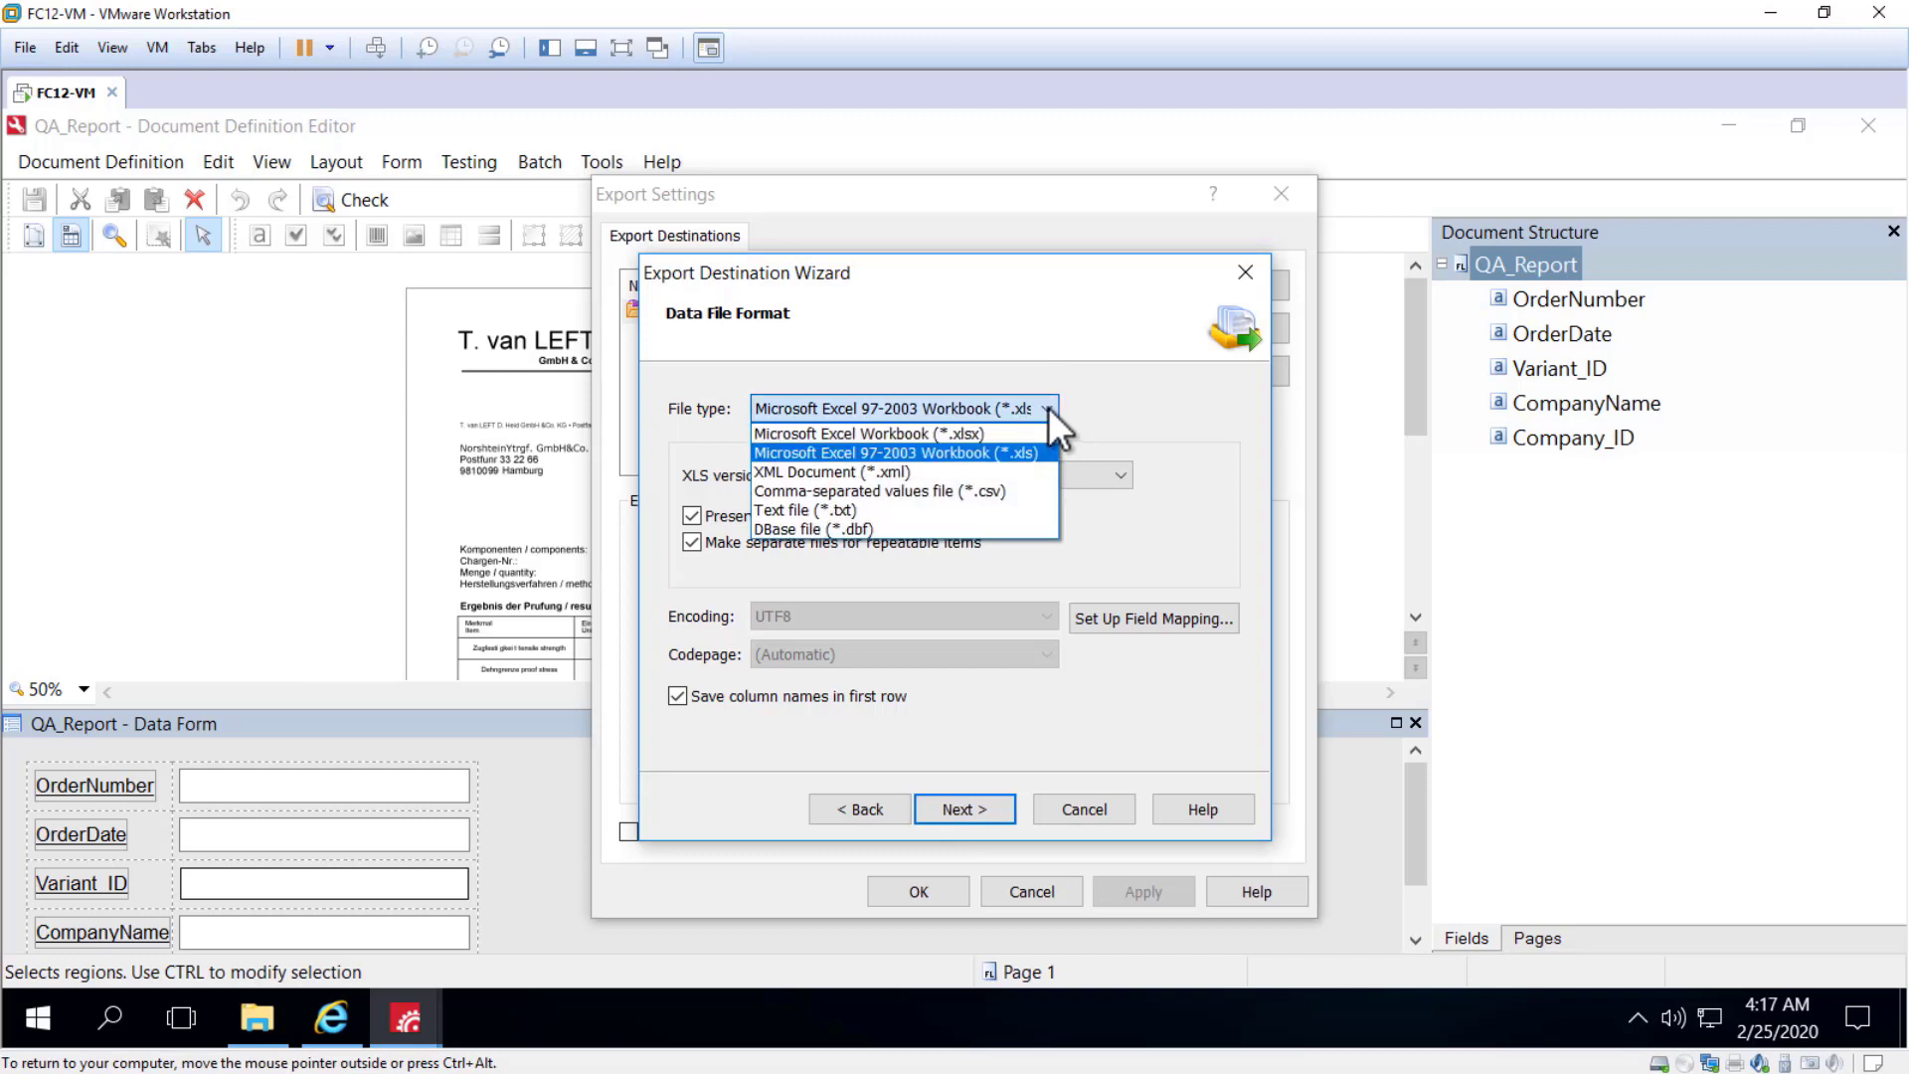
click(917, 451)
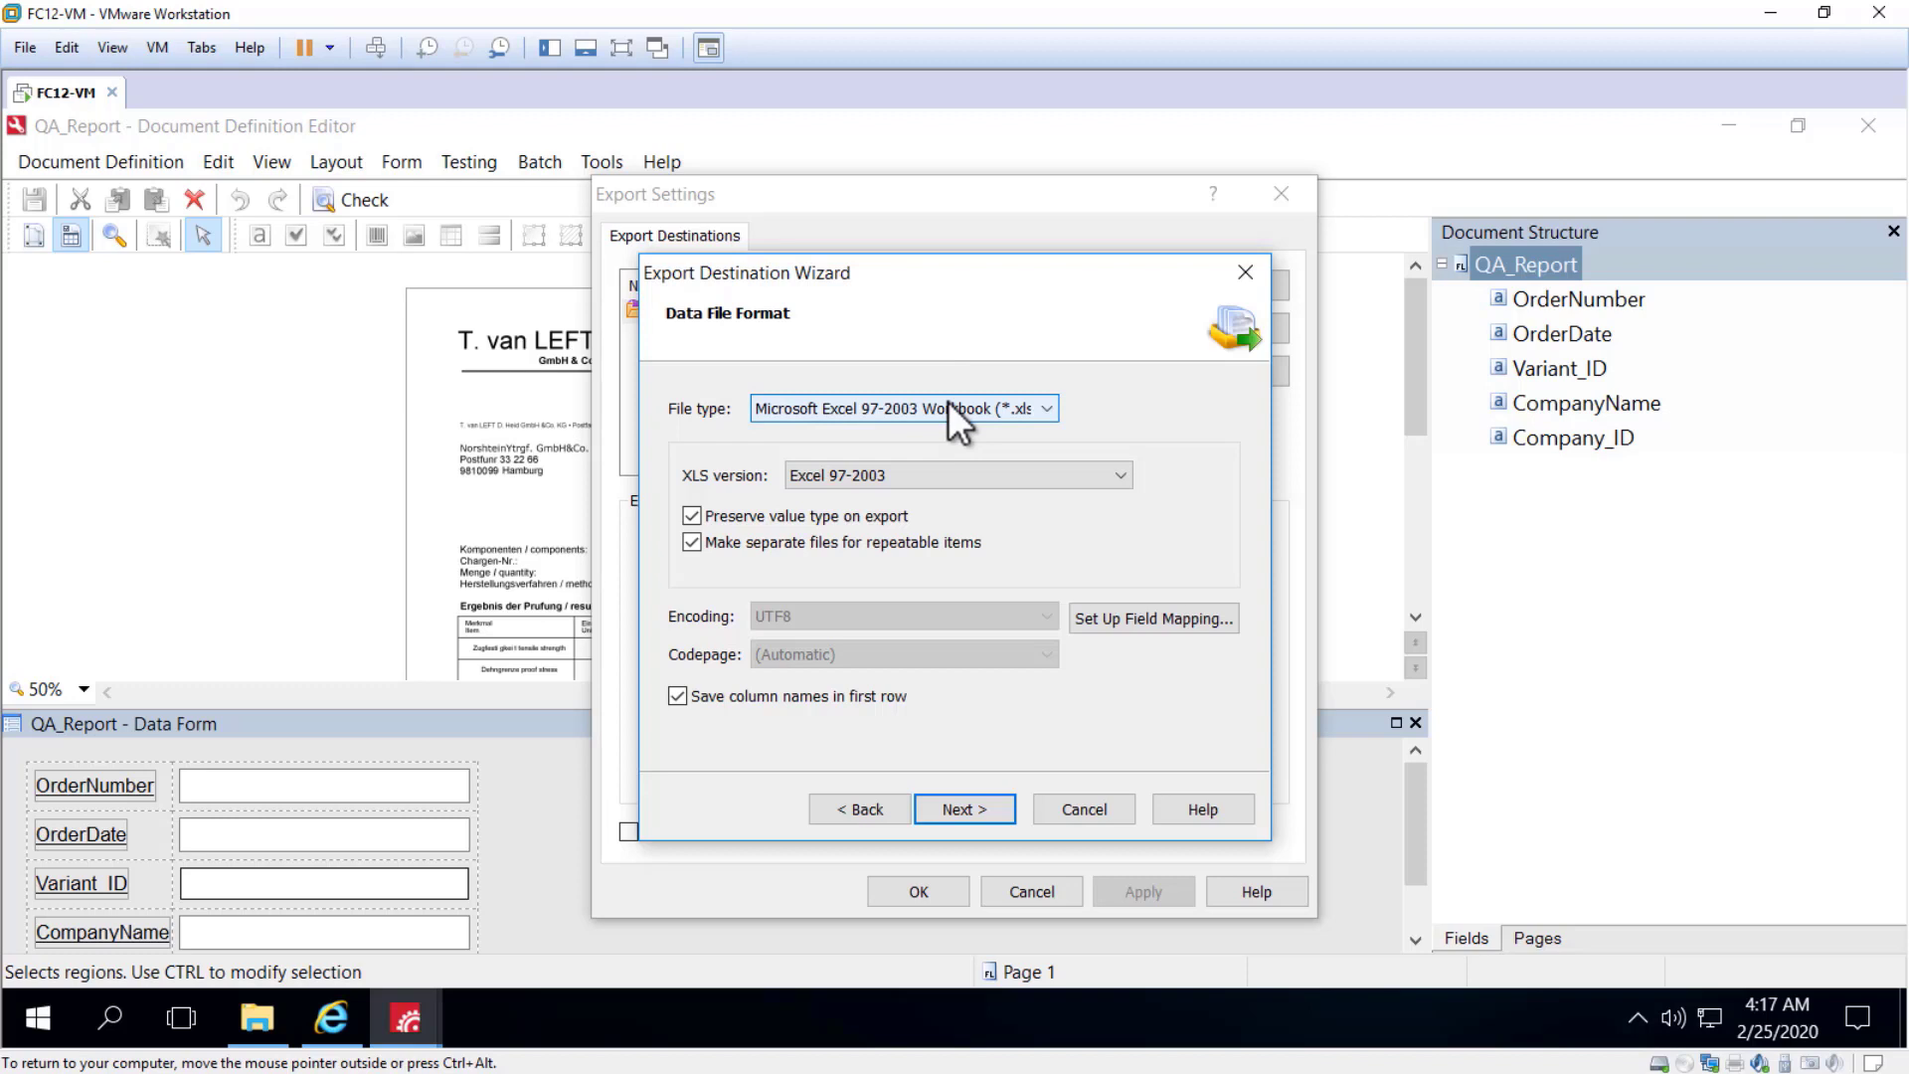
- Examine the field mapping and the export field choices for OrderDate, and close it without saving changes
click(1163, 608)
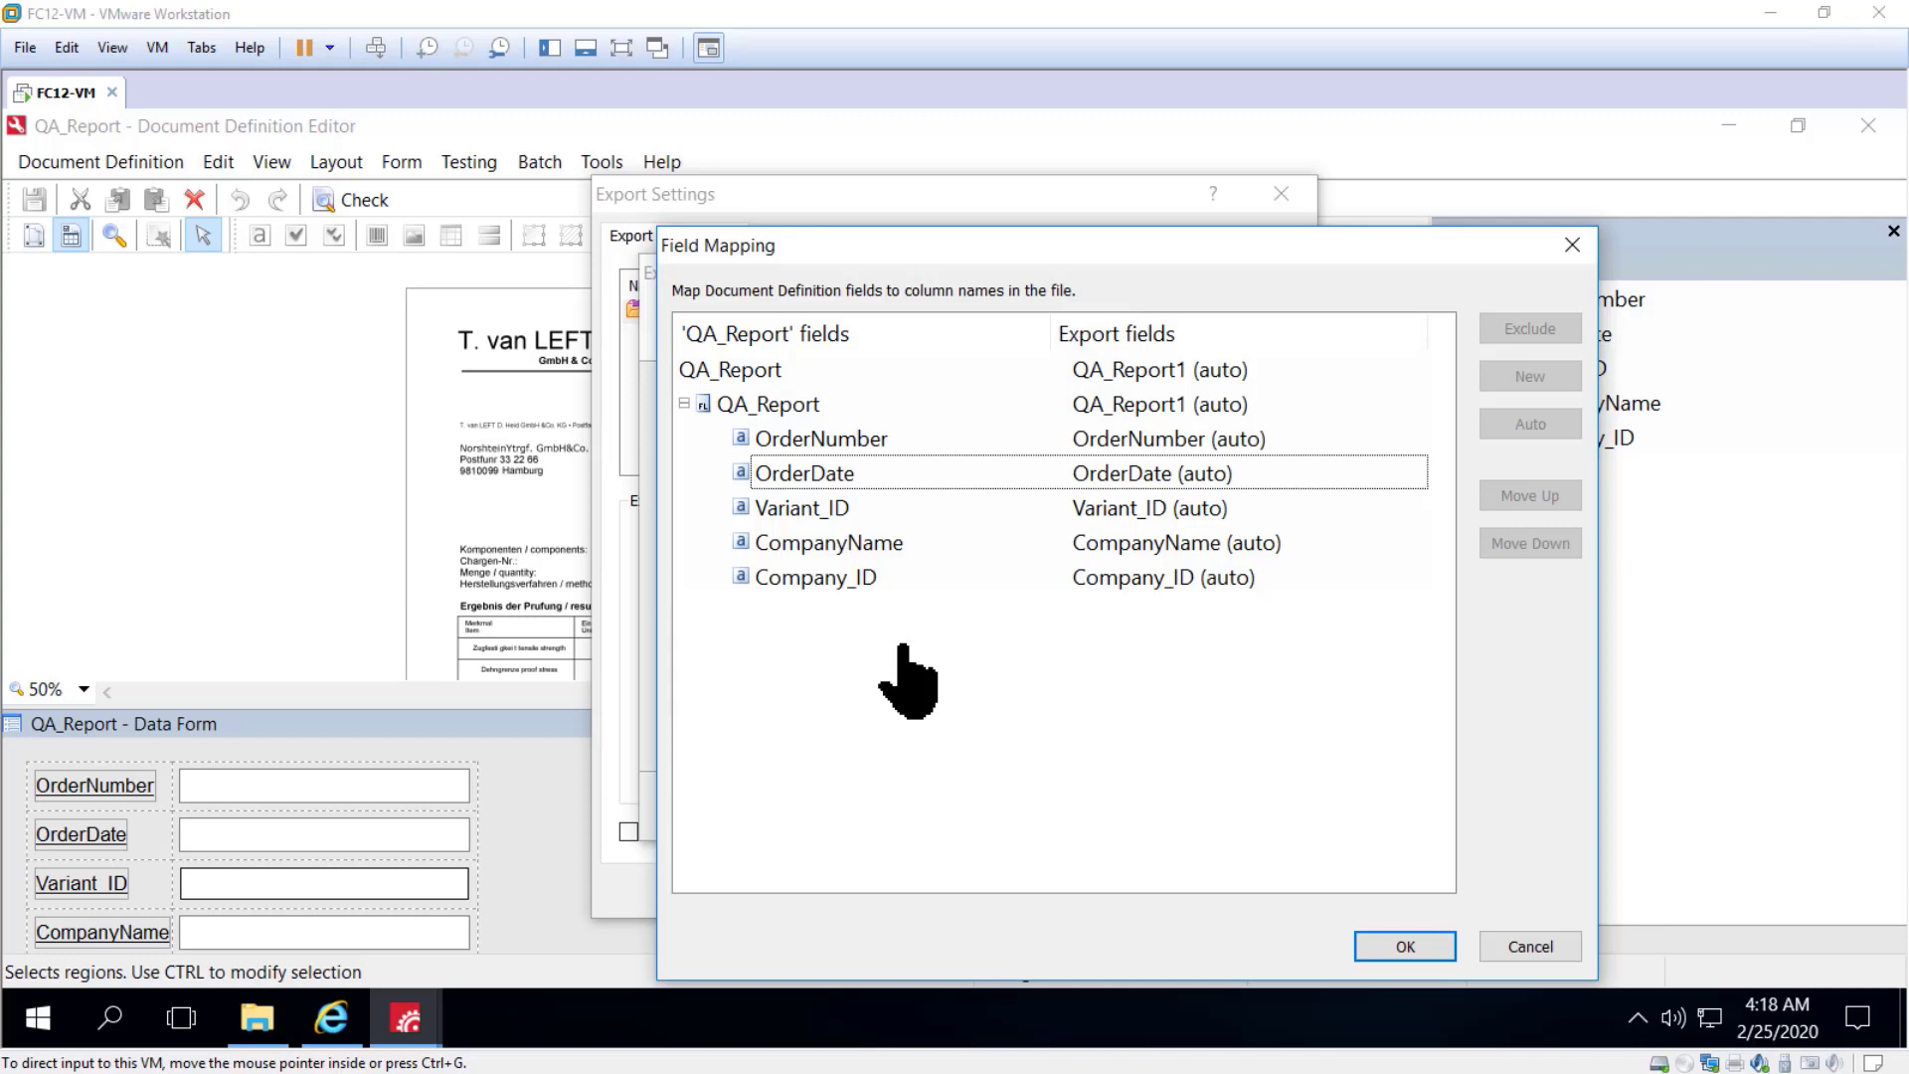
click(1138, 474)
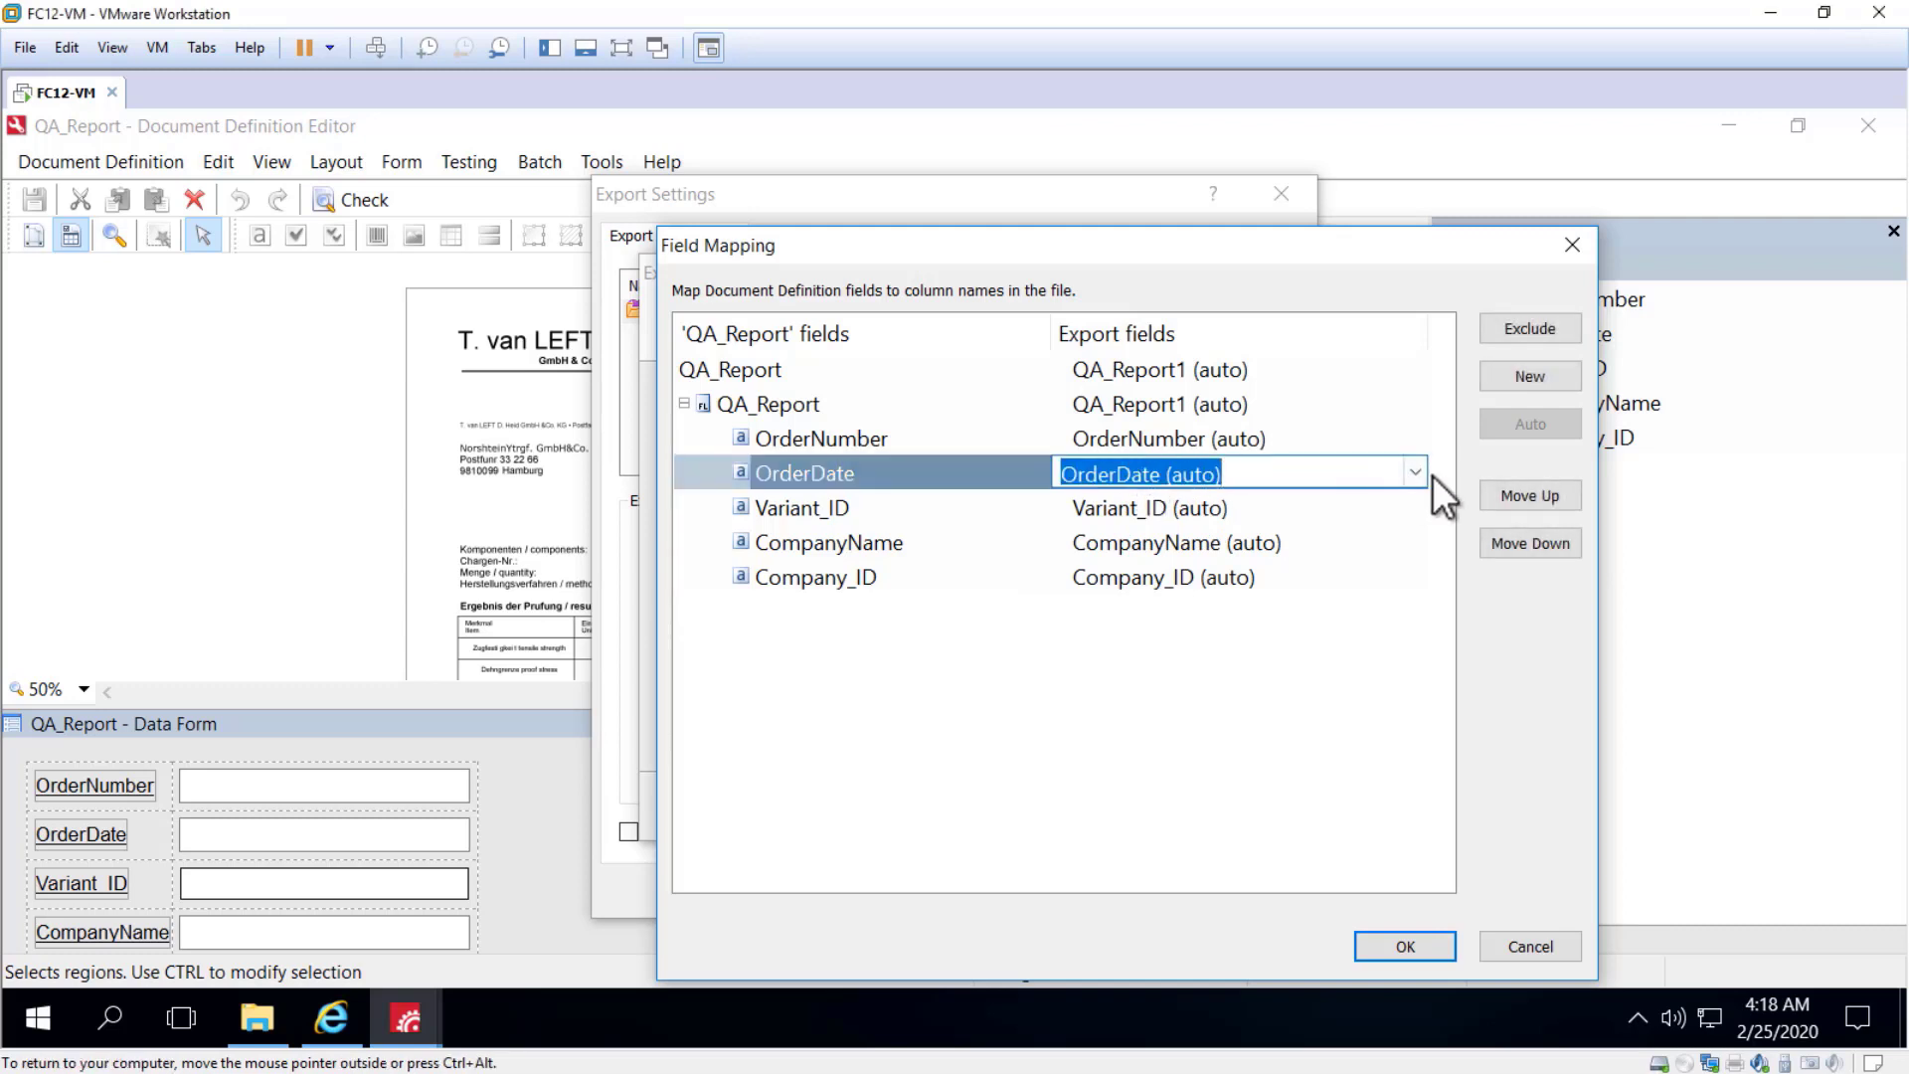
click(1418, 475)
click(1274, 527)
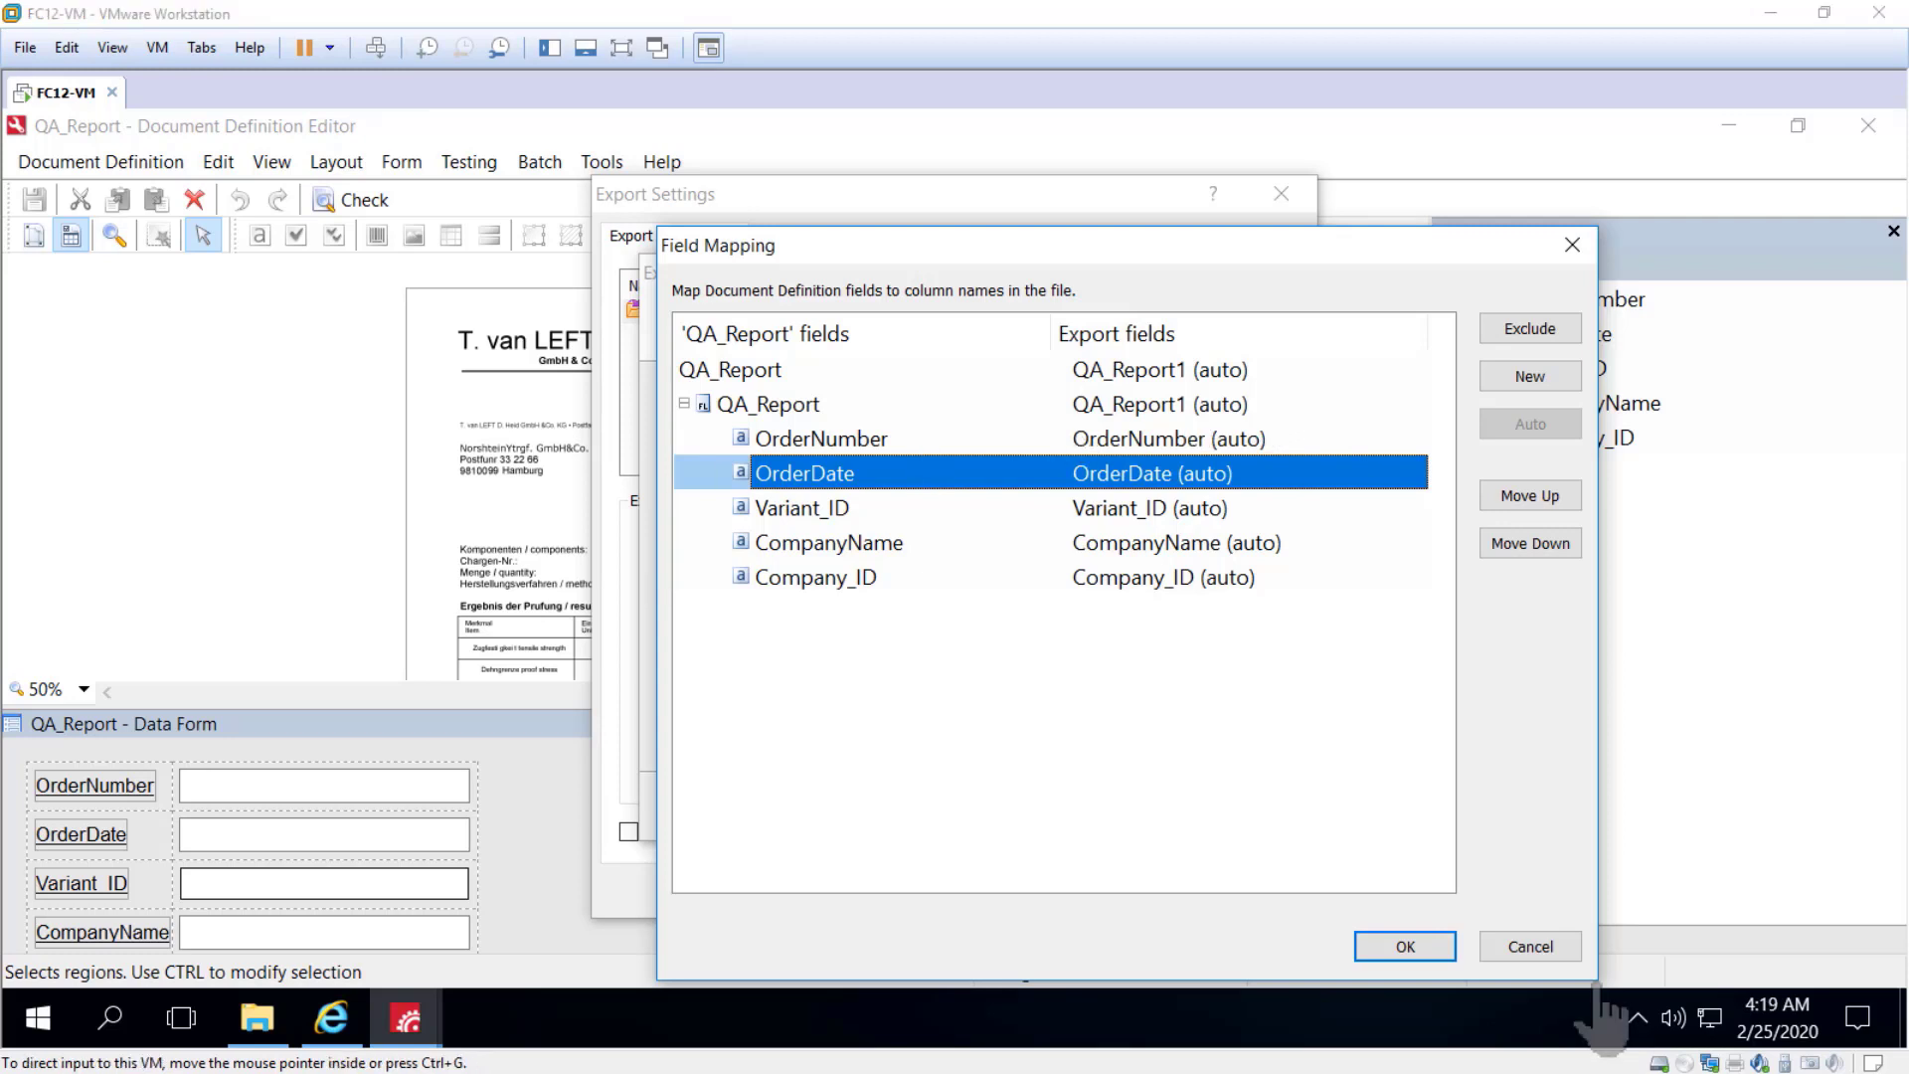
click(1548, 941)
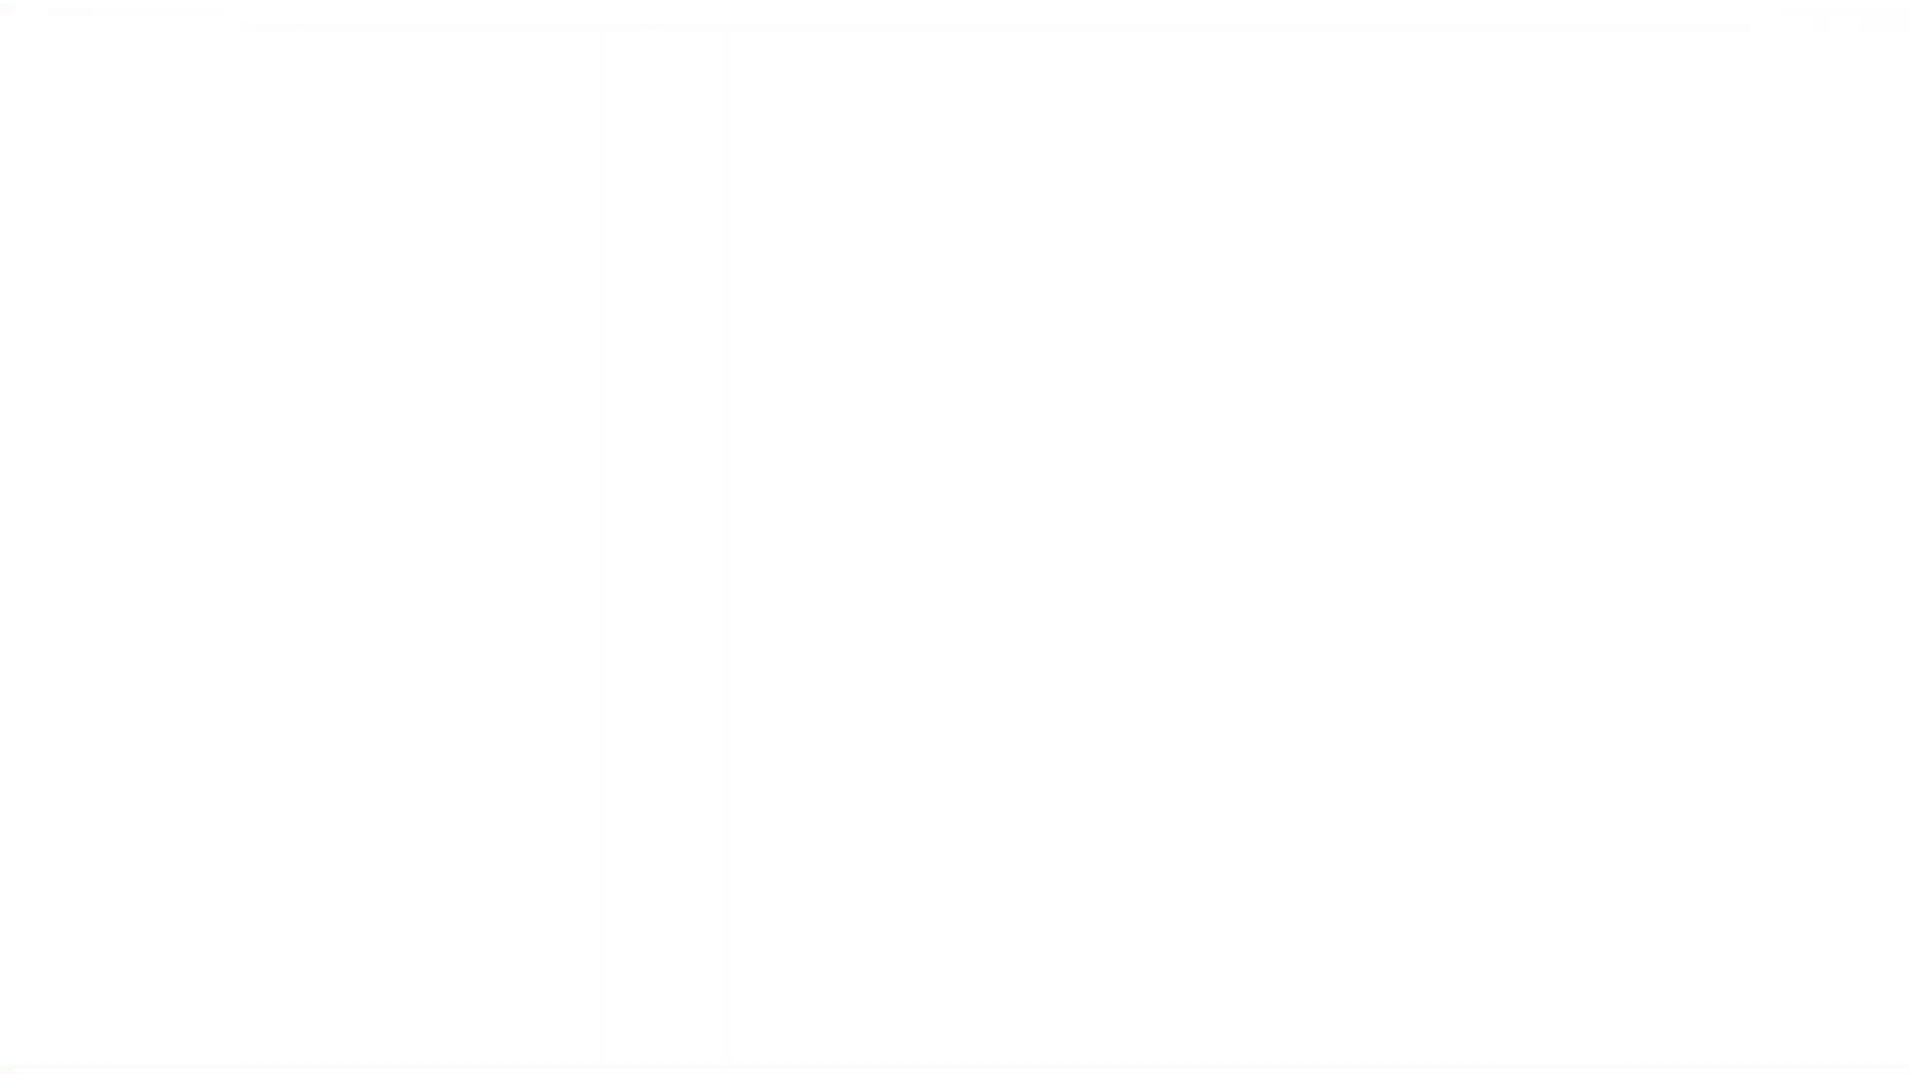